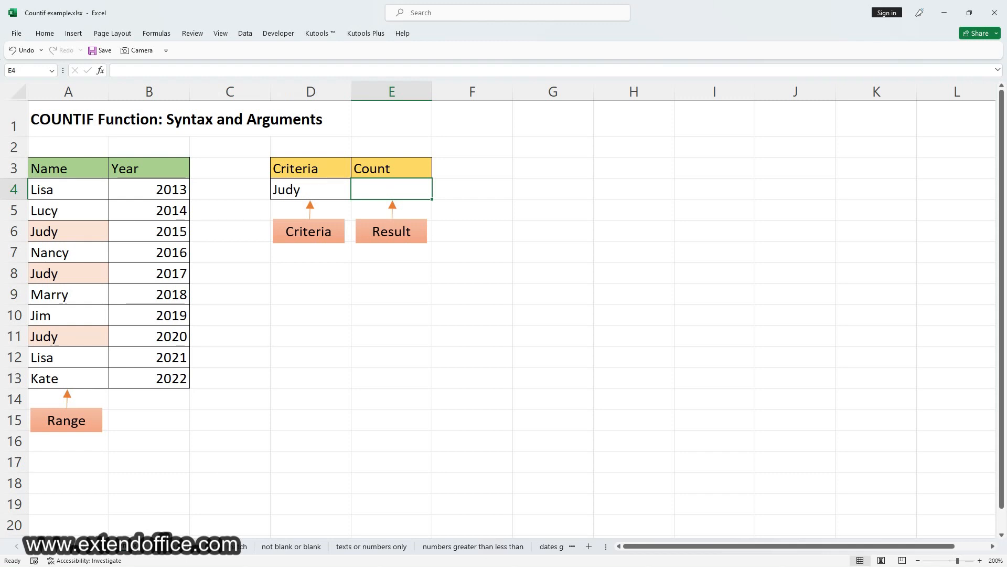
Step: In cell E4, enter a COUNTIF formula over A4:A13 with the name given in D4 as quoted criteria text
{"action": "type", "text": "="}
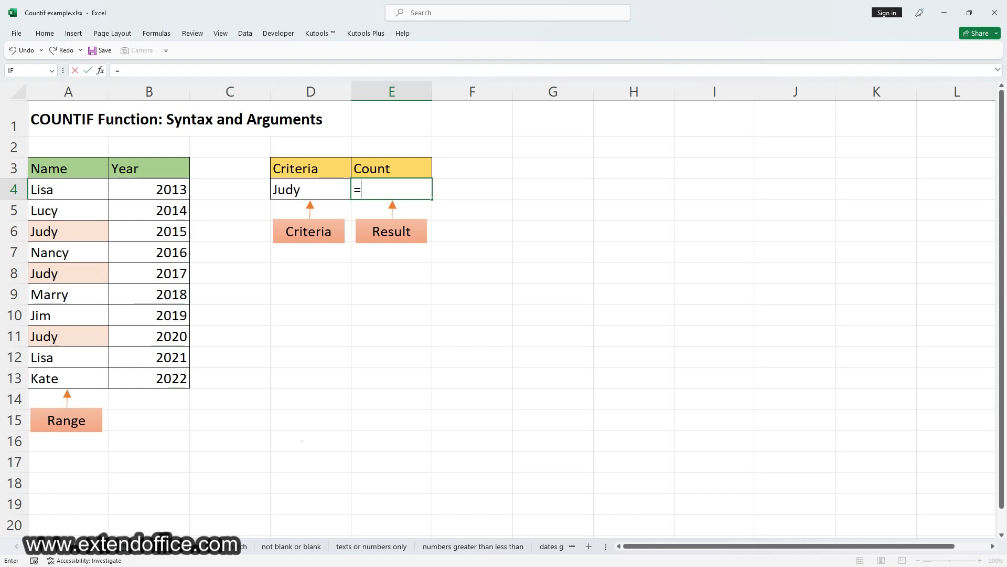
{"action": "type", "text": "COUNTIF"}
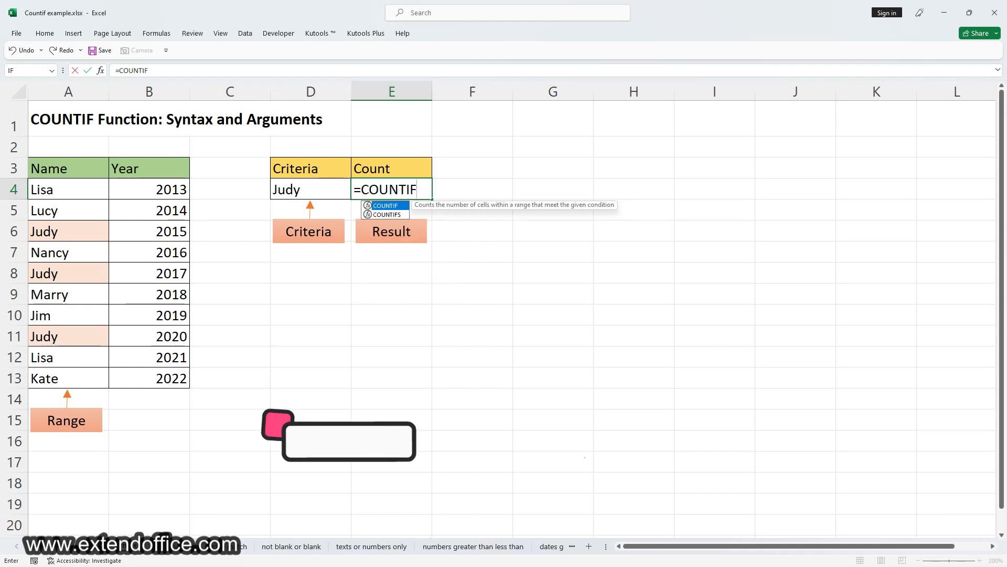
{"action": "type", "text": "("}
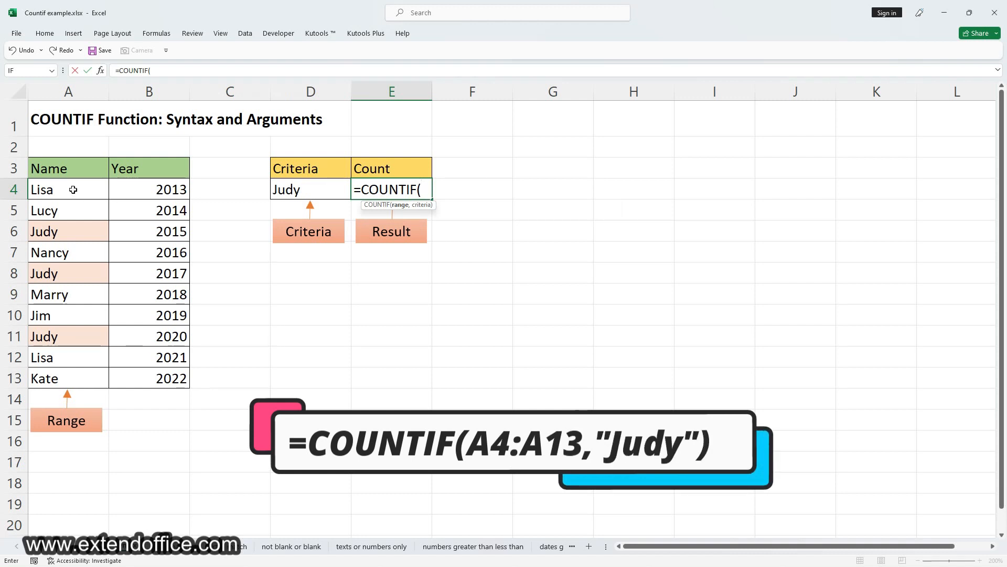
{"action": "left_click_drag", "start_coordinate": [73, 190], "coordinate": [66, 379]}
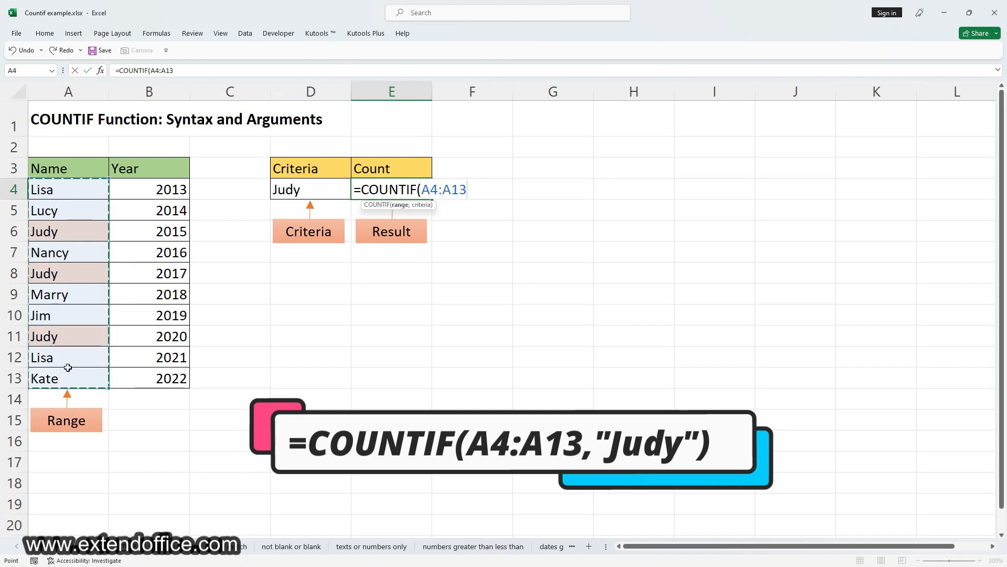
{"action": "type", "text": ","}
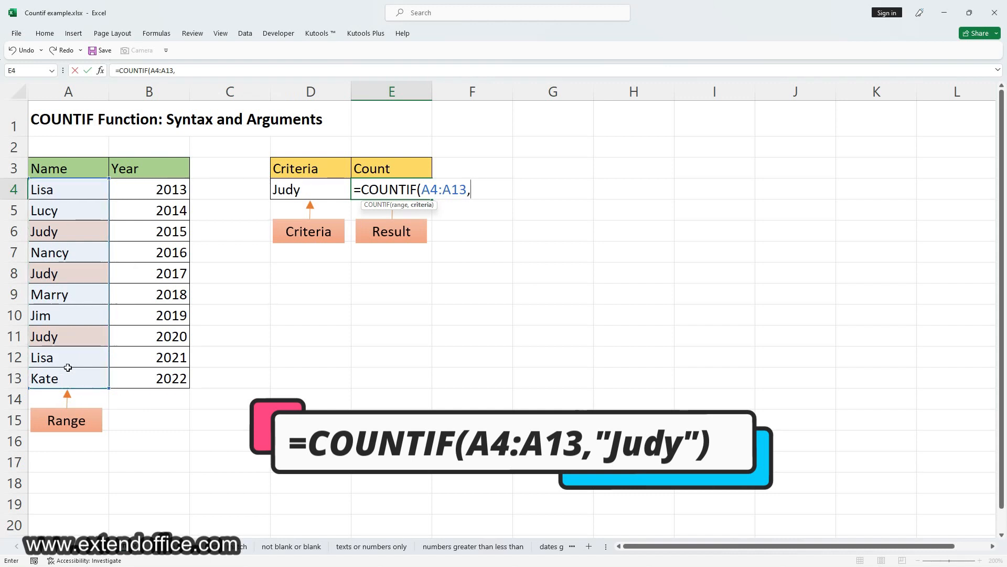
{"action": "type", "text": "\"Judy\""}
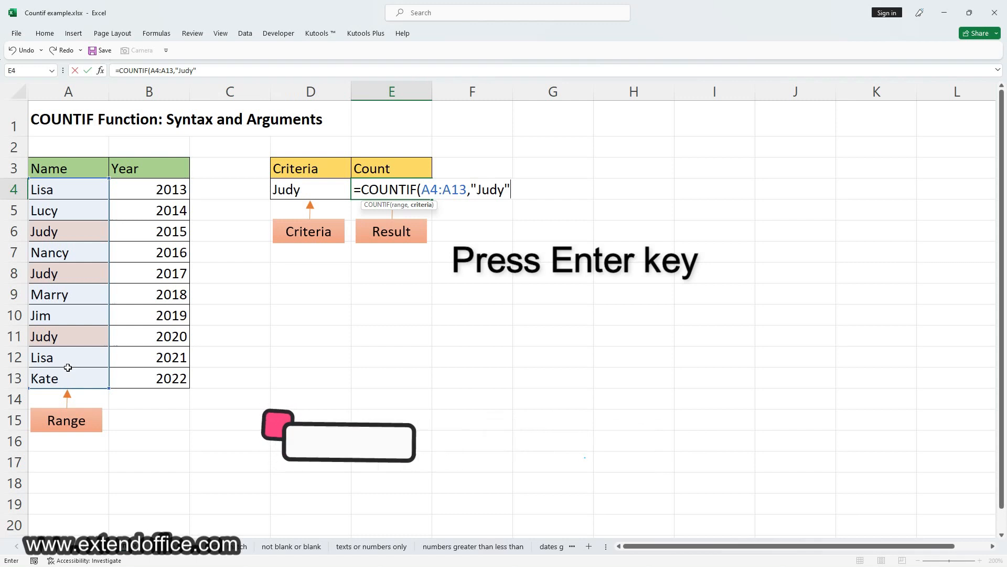
{"action": "type", "text": ")"}
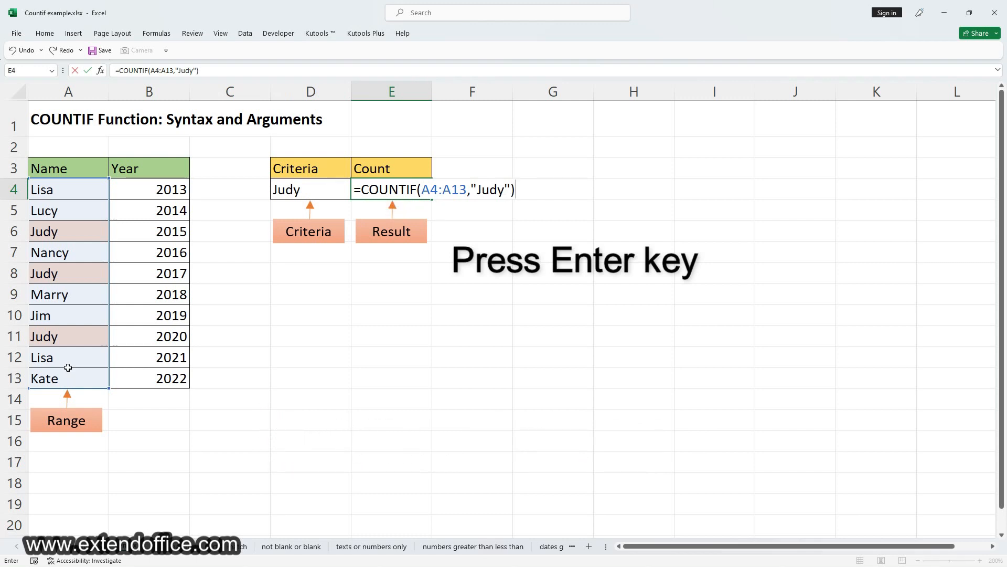
{"action": "key", "text": "Return"}
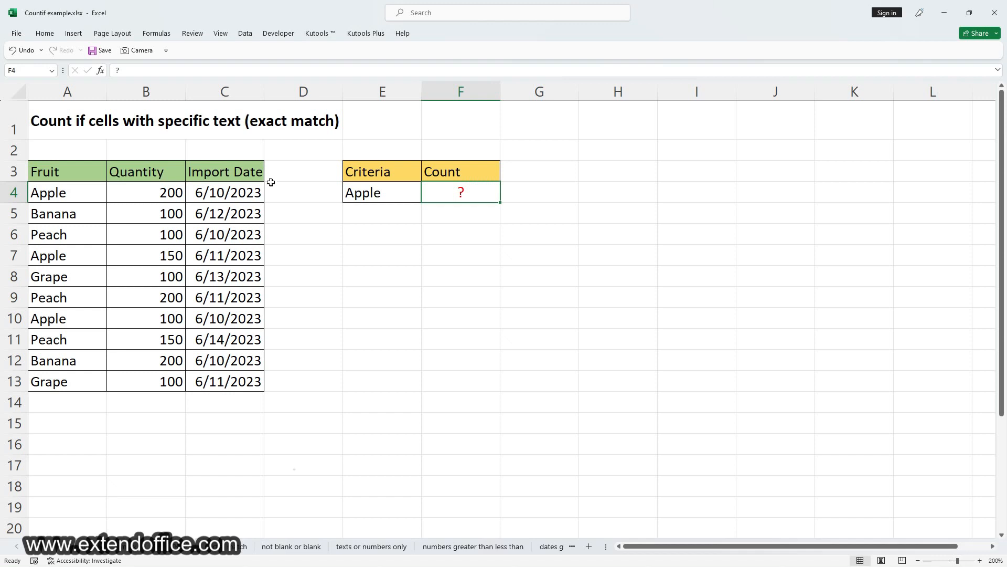
Step: Count the exact matches for apple in cell F4 with the formula =COUNTIF(A4:A13,"apple")
{"action": "type", "text": "="}
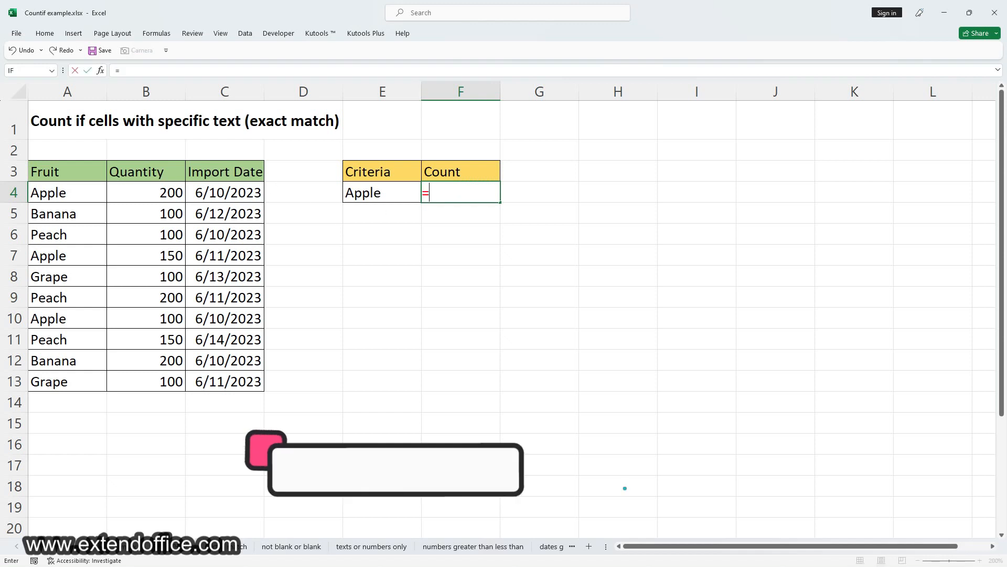
{"action": "type", "text": "COU"}
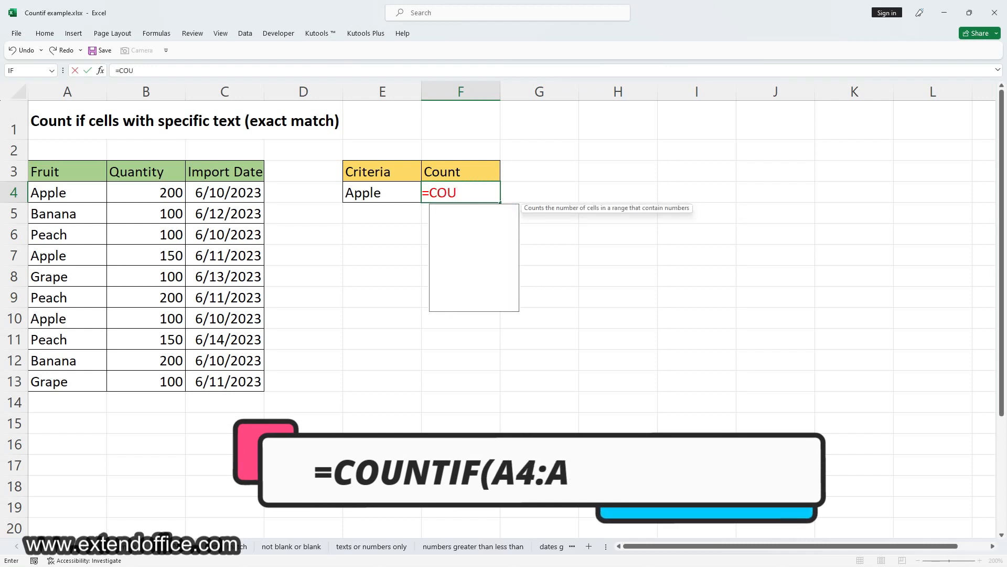
{"action": "type", "text": "NTIF("}
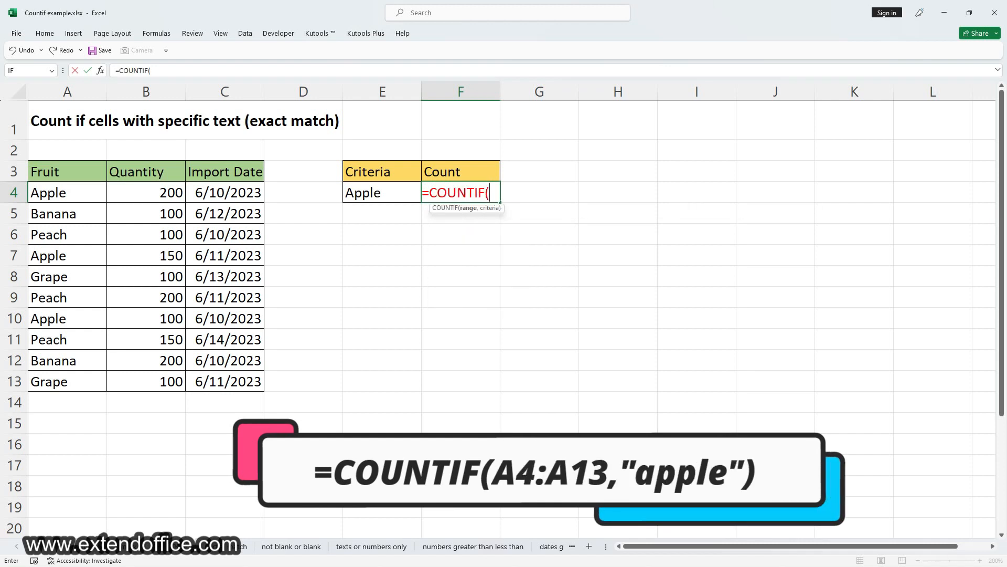
{"action": "left_click_drag", "start_coordinate": [87, 191], "coordinate": [69, 378]}
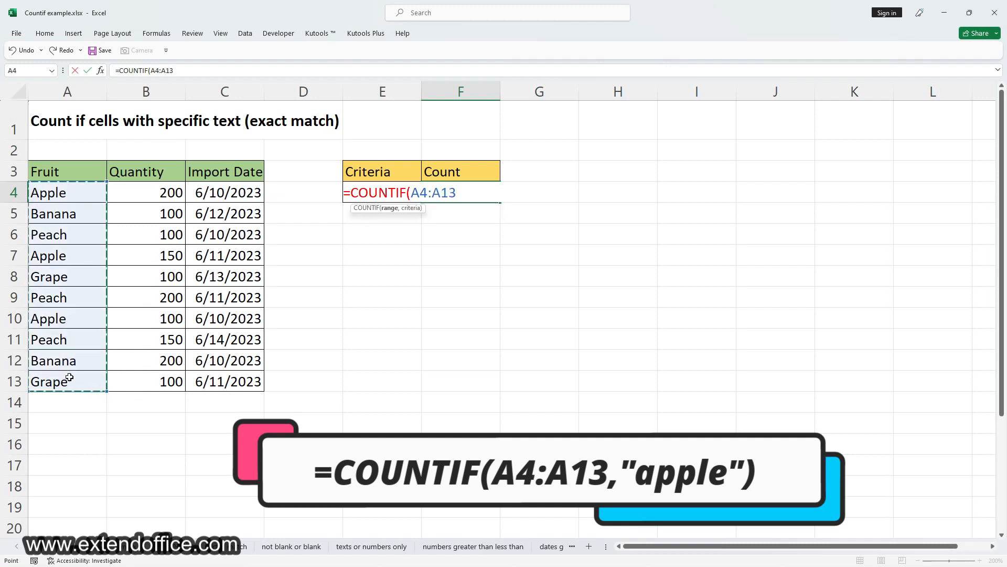
{"action": "type", "text": ","}
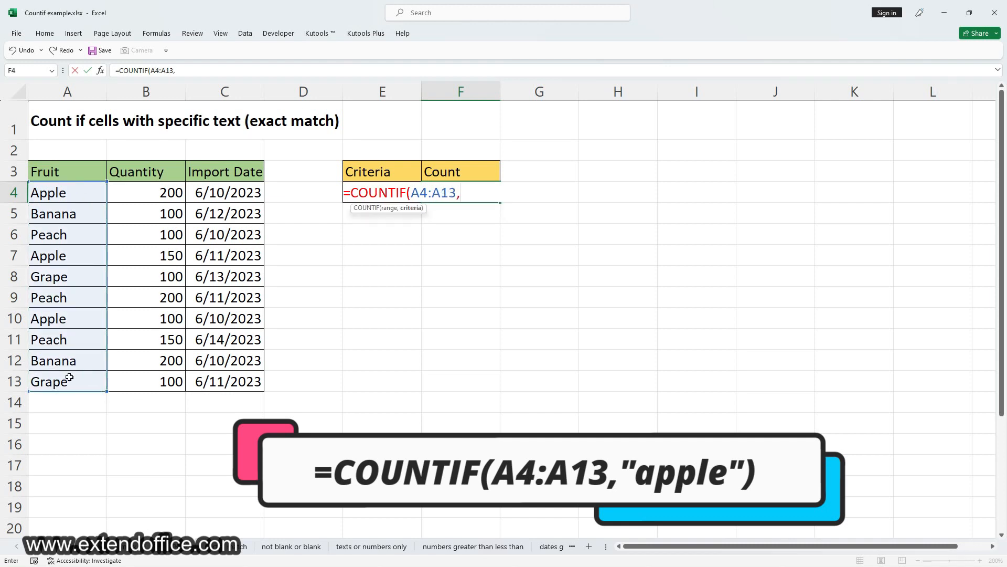
{"action": "type", "text": "\"appl"}
{"action": "key", "text": "BackSpace"}
{"action": "type", "text": "ple"}
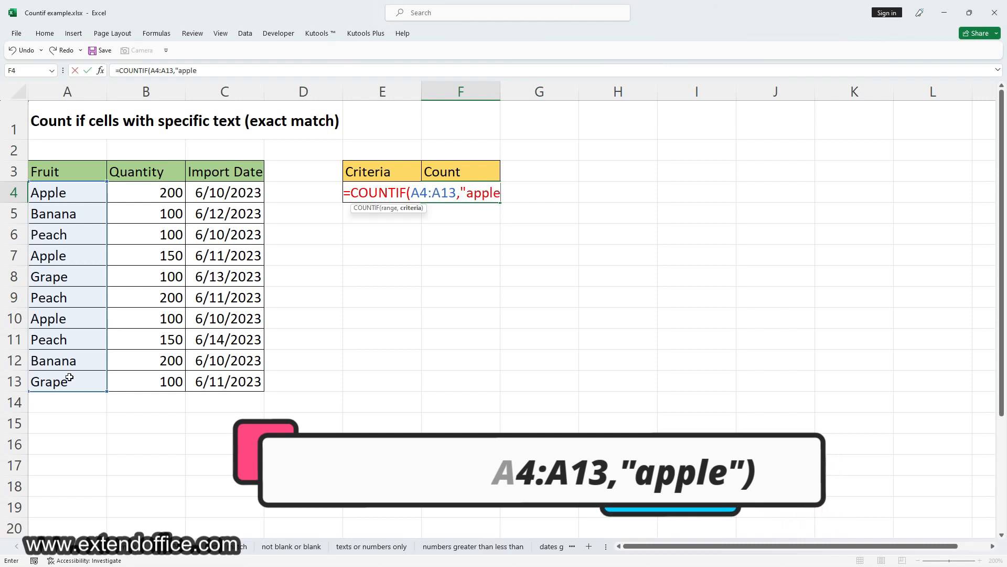
{"action": "type", "text": "\")"}
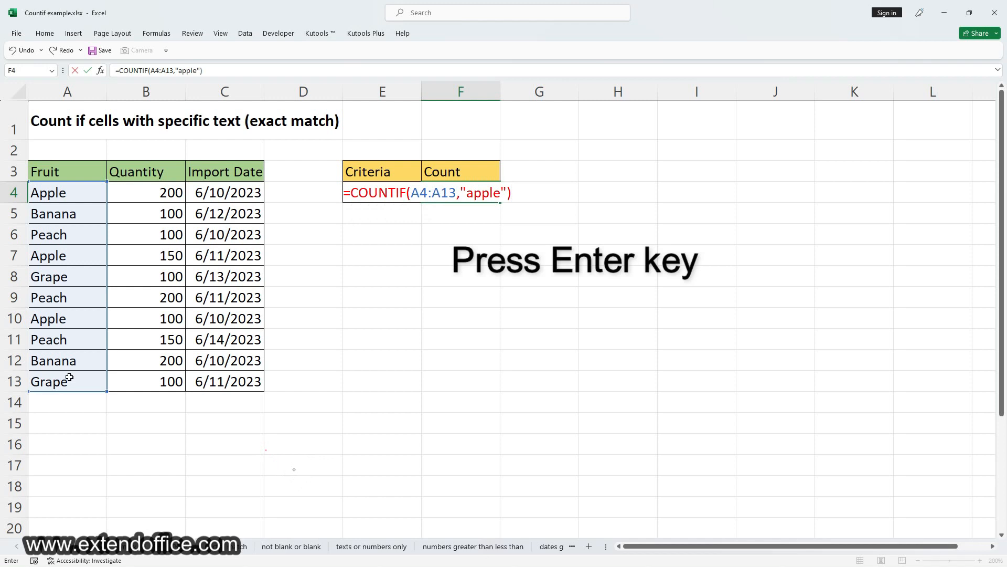
{"action": "key", "text": "Return"}
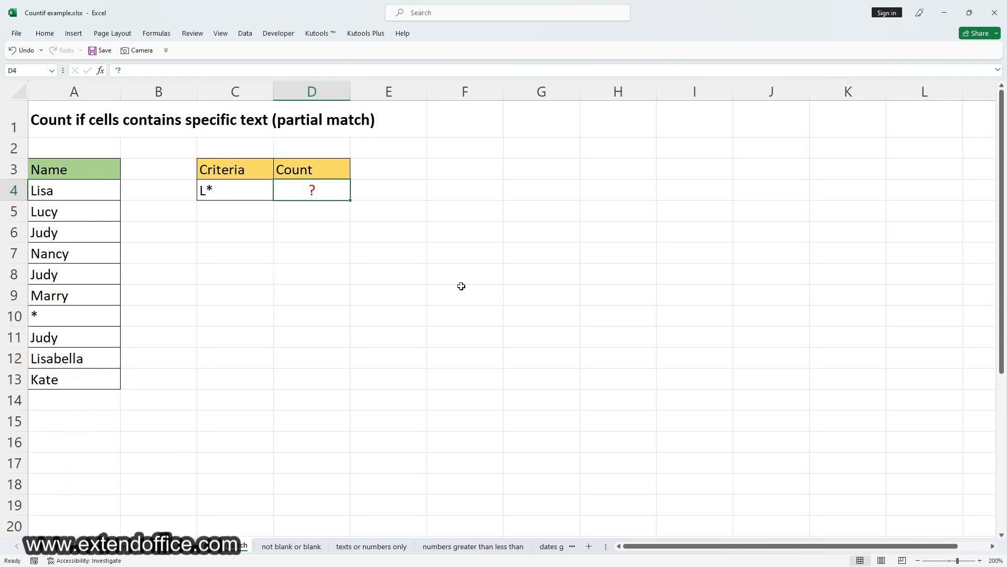
Step: Count the names starting with L in cell D4 with the formula =COUNTIF(A4:A13,"L*")
{"action": "type", "text": "="}
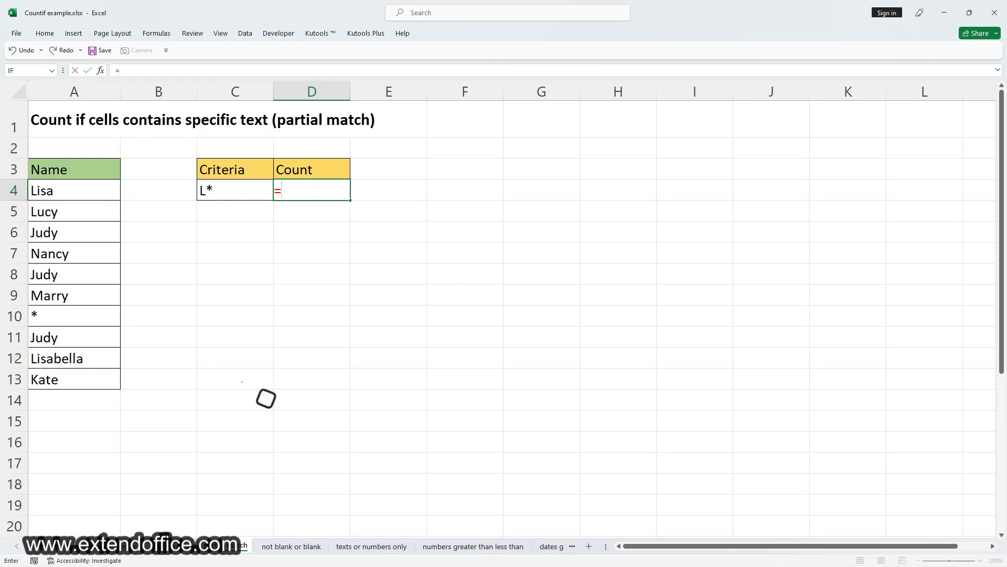
{"action": "type", "text": "COUNTIF("}
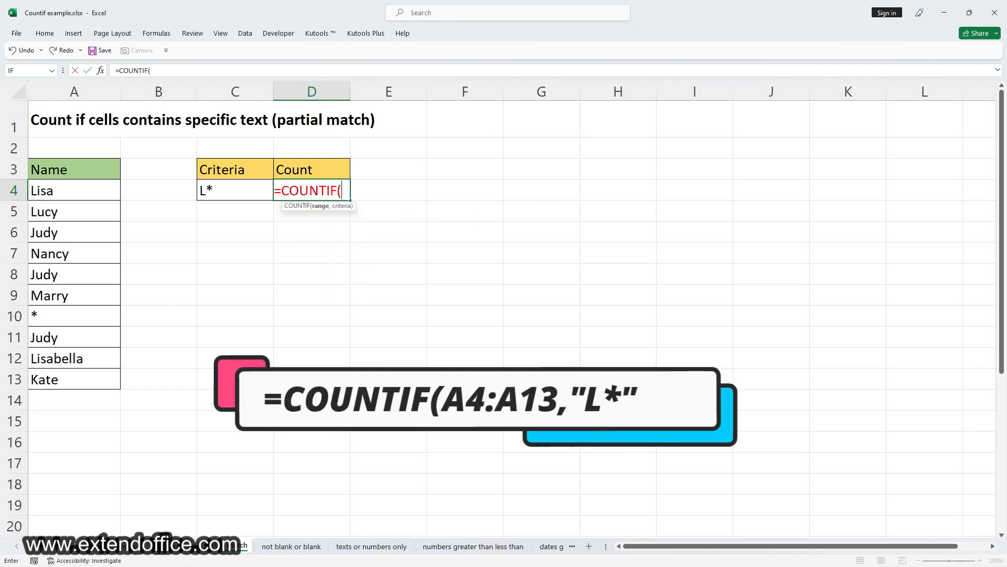
{"action": "left_click", "coordinate": [83, 187]}
{"action": "left_click_drag", "start_coordinate": [81, 215], "coordinate": [76, 376]}
{"action": "type", "text": ","}
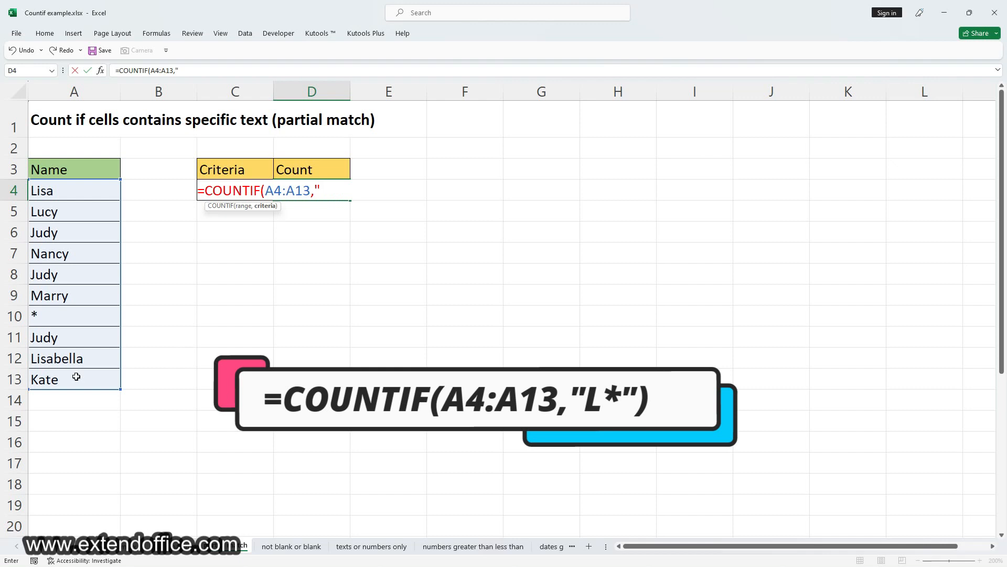
{"action": "type", "text": "\"L*\")"}
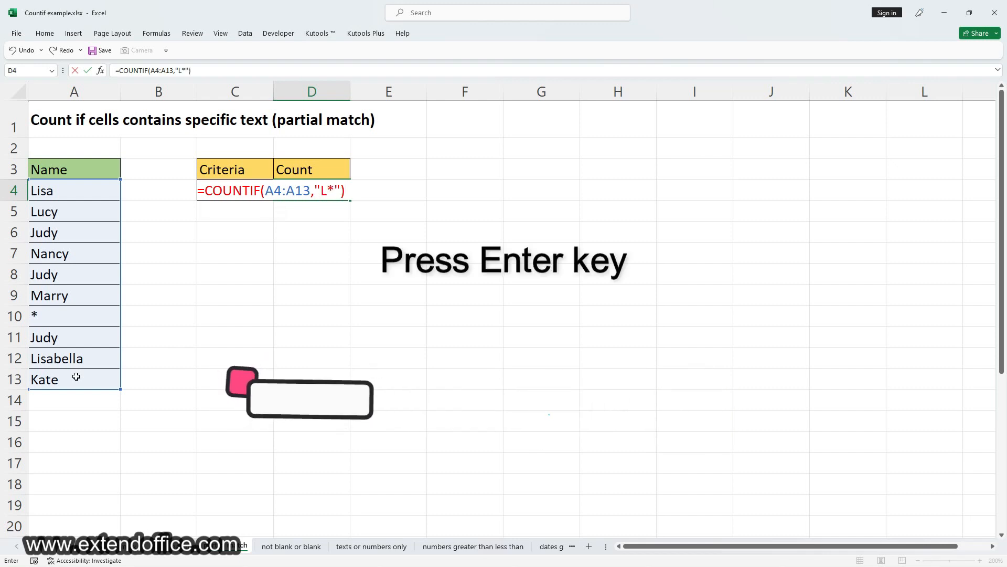
{"action": "key", "text": "Return"}
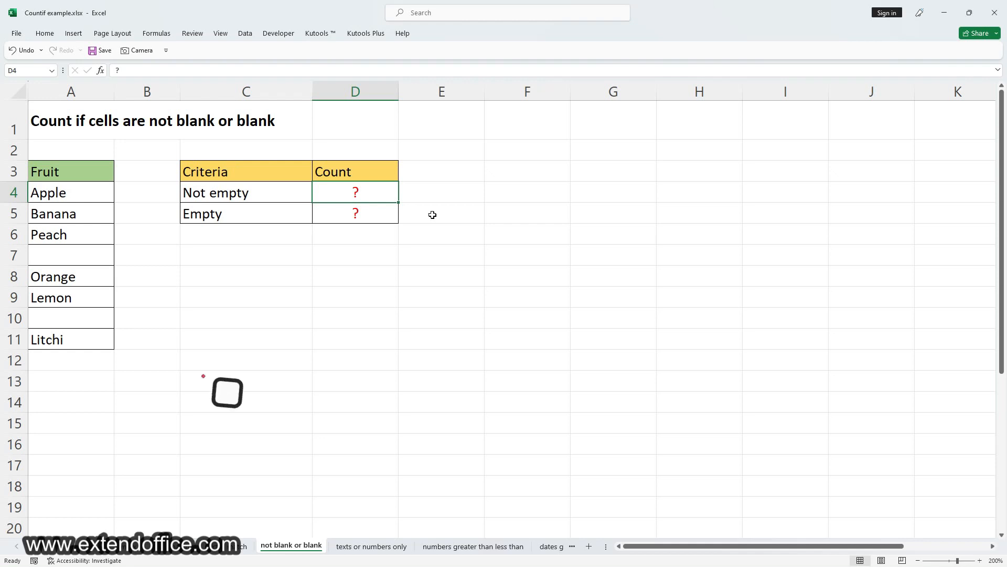
Step: Count the non-empty fruit cells in cell D4 with the formula =COUNTIF(A4:A11,"<>")
{"action": "type", "text": "?"}
{"action": "key", "text": "BackSpace"}
{"action": "type", "text": "="}
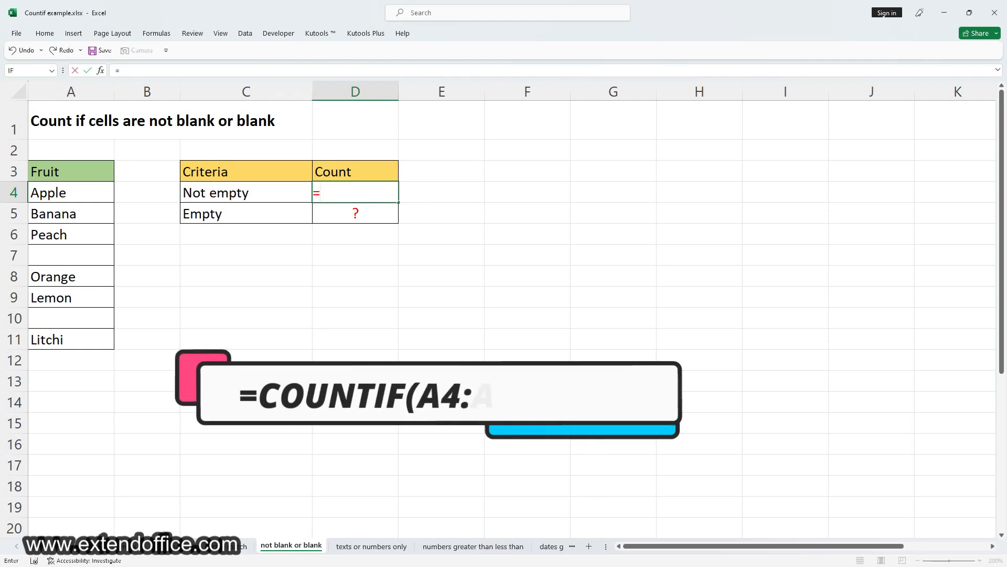
{"action": "type", "text": "COUNTIF("}
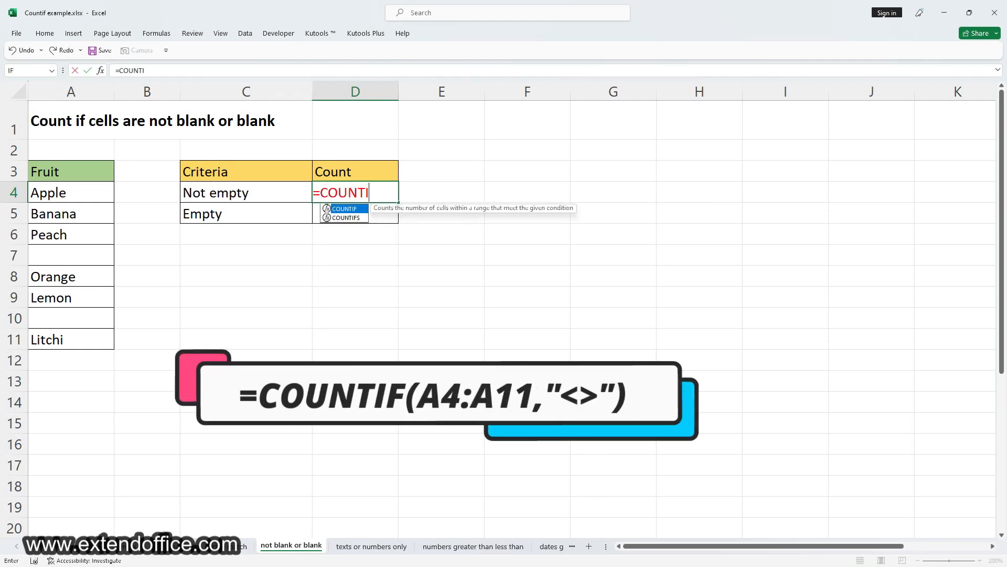
{"action": "left_click_drag", "start_coordinate": [71, 193], "coordinate": [75, 345]}
{"action": "type", "text": ",\"<>\")"}
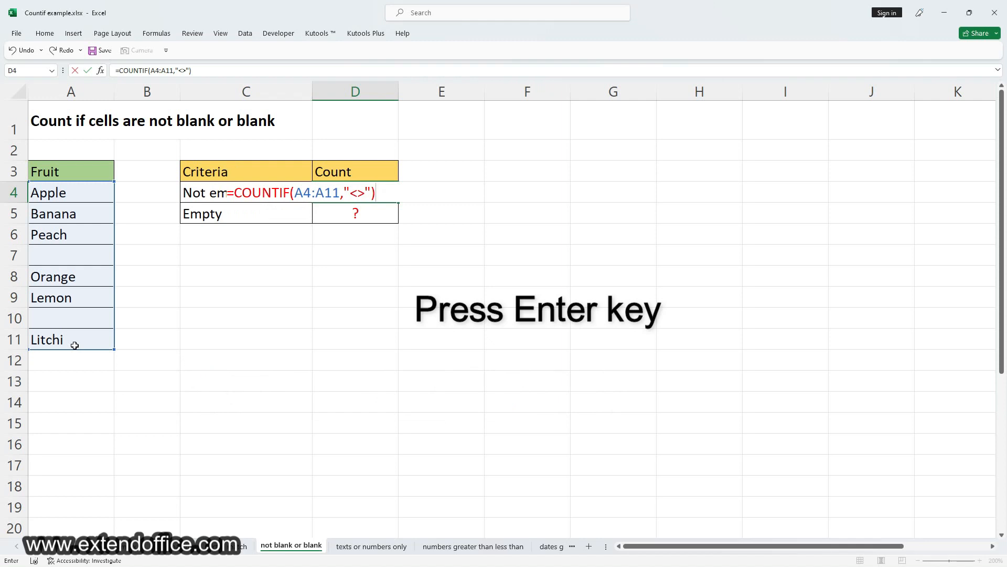
{"action": "key", "text": "Return"}
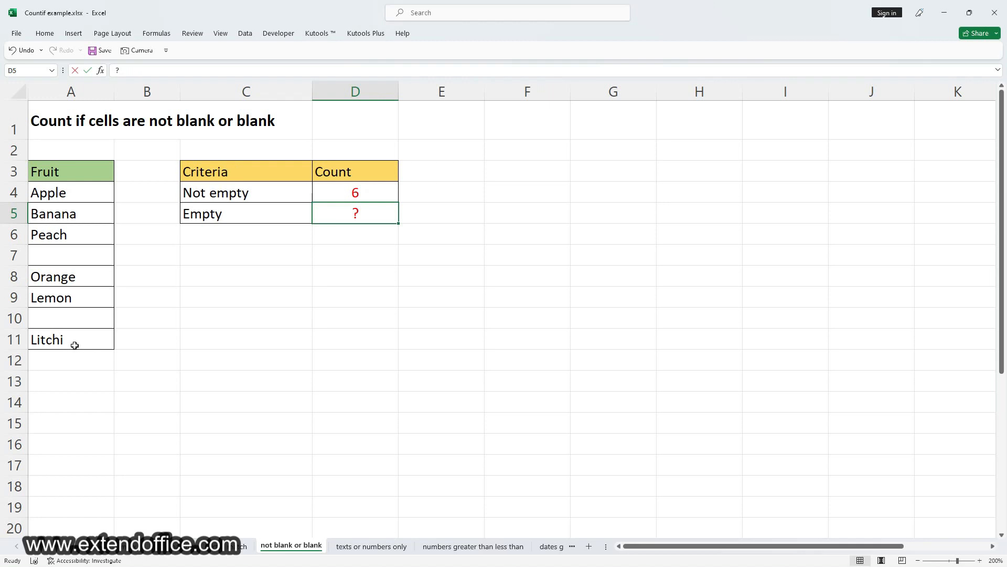
Step: Count the empty fruit cells in cell D5 with the formula =COUNTIF(A4:A11,"")
{"action": "type", "text": "=COUNT"}
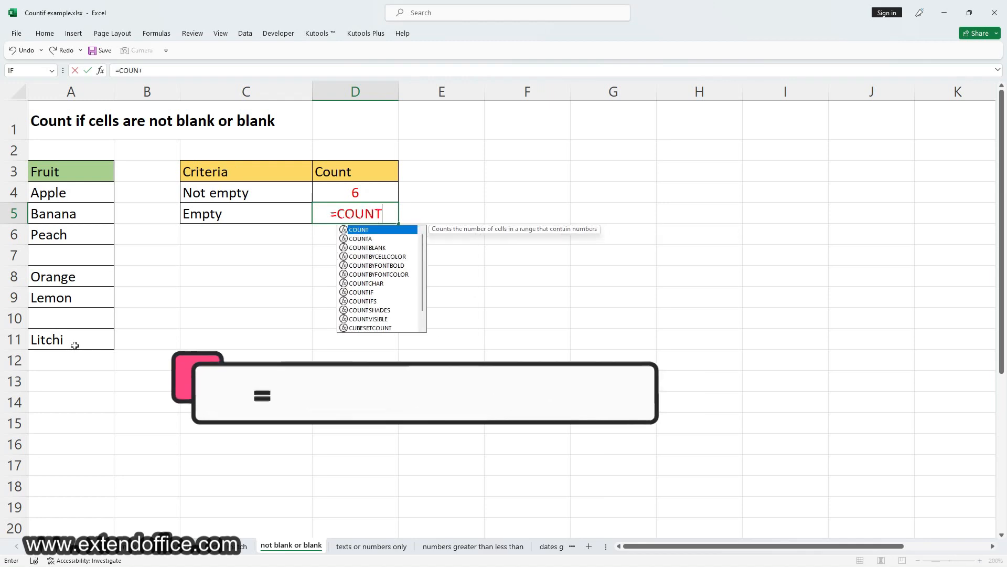
{"action": "type", "text": "IF("}
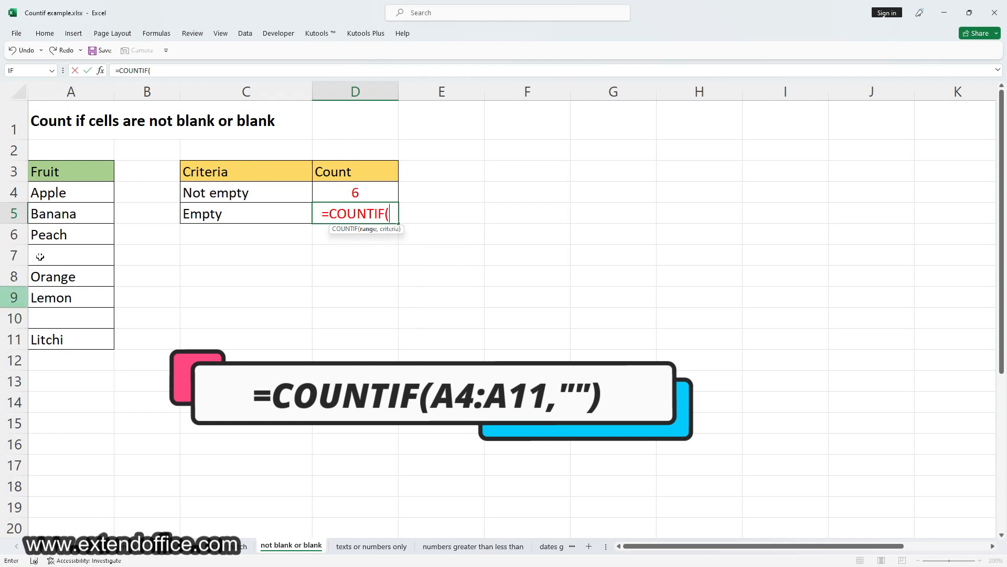
{"action": "left_click_drag", "start_coordinate": [59, 192], "coordinate": [72, 340]}
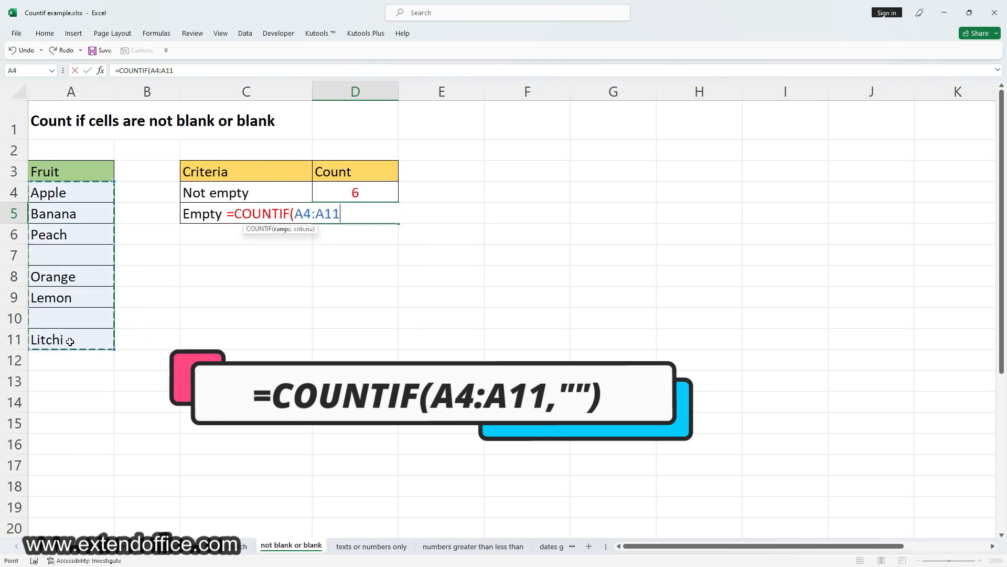
{"action": "type", "text": ",\"\""}
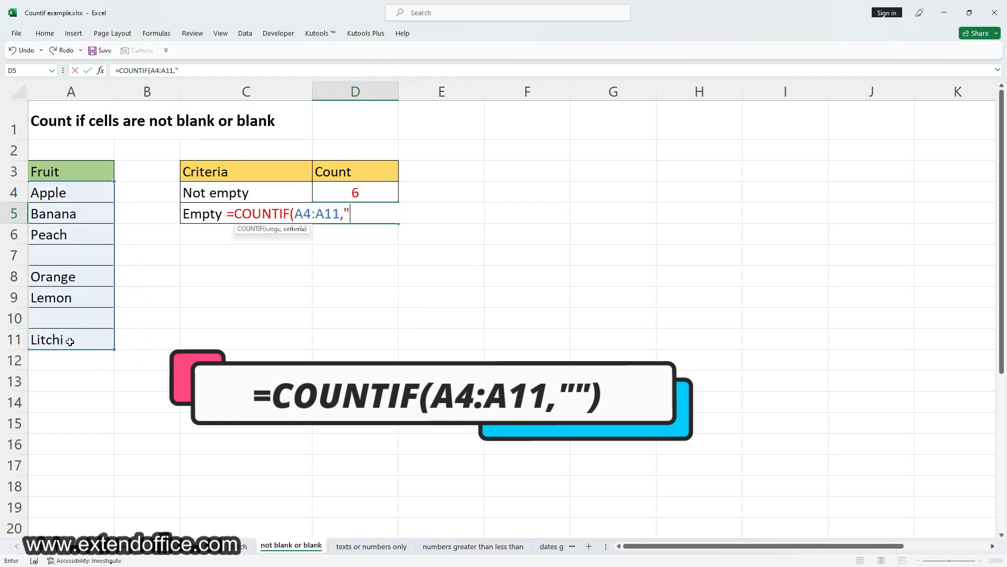
{"action": "type", "text": ")"}
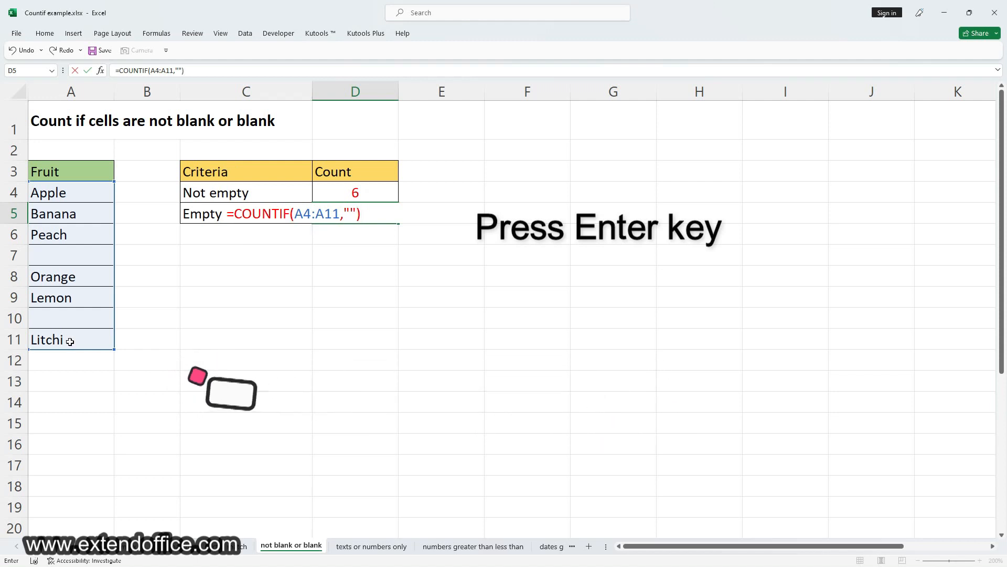
{"action": "key", "text": "Return"}
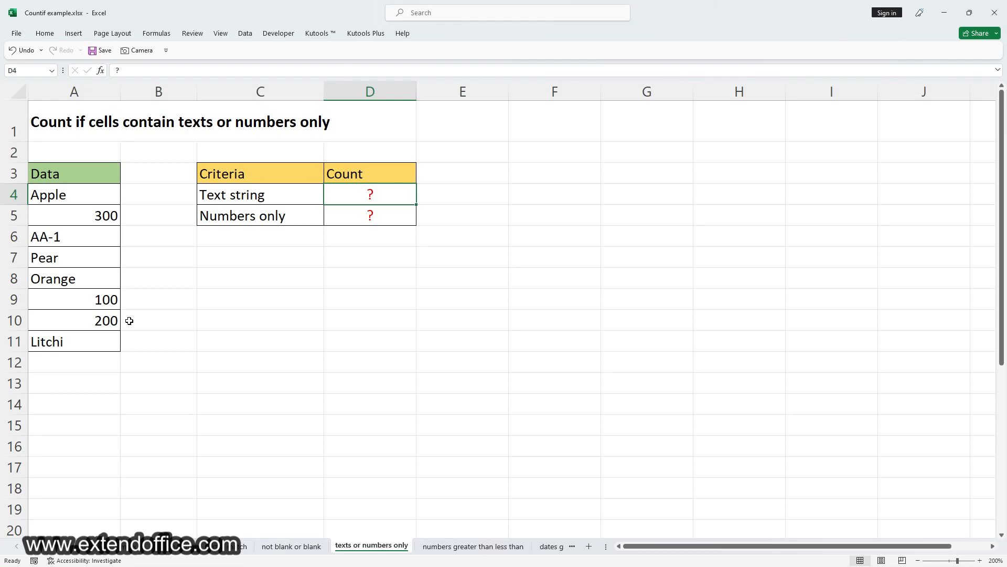
Step: Count the text cells in the Data column in cell D4 with the formula =COUNTIF(A4:A11,"*")
{"action": "type", "text": "=COU"}
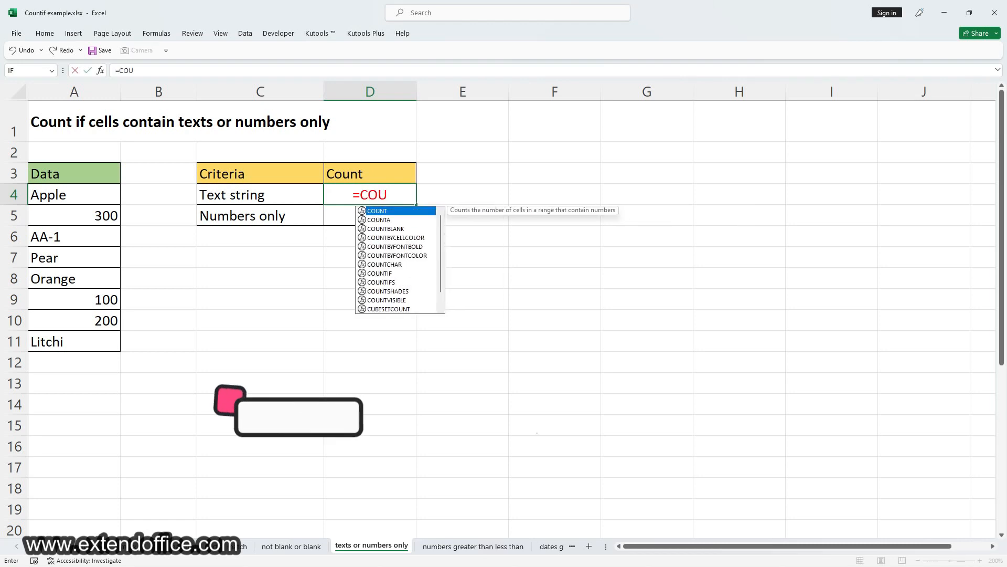
{"action": "type", "text": "NTIF("}
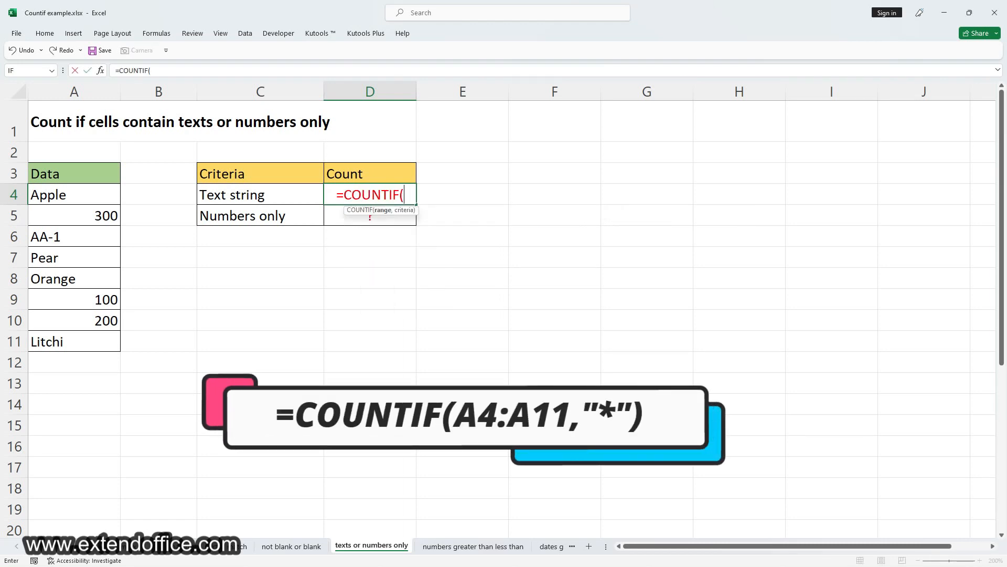
{"action": "left_click_drag", "start_coordinate": [107, 195], "coordinate": [84, 342]}
{"action": "type", "text": ",\""}
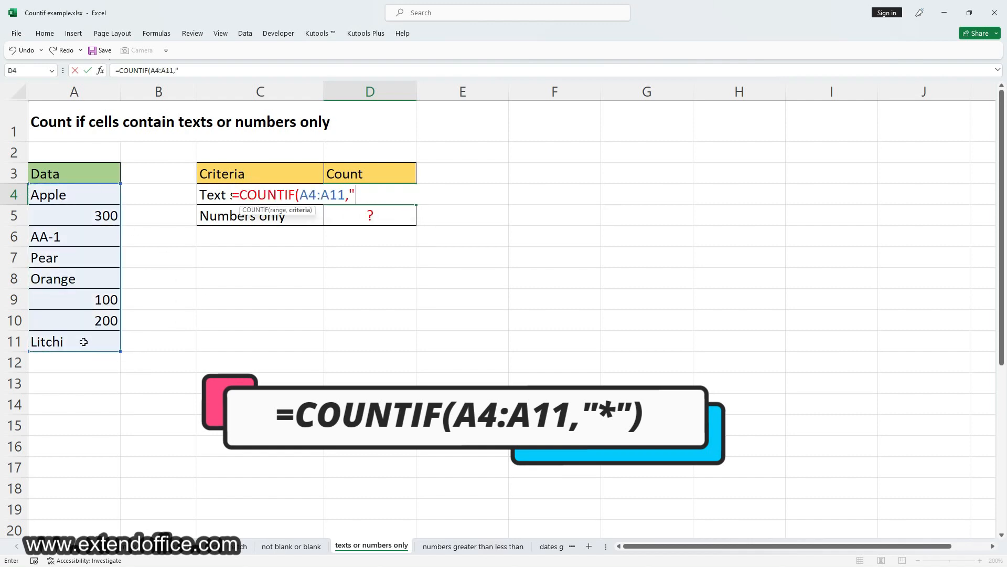
{"action": "type", "text": "*\")"}
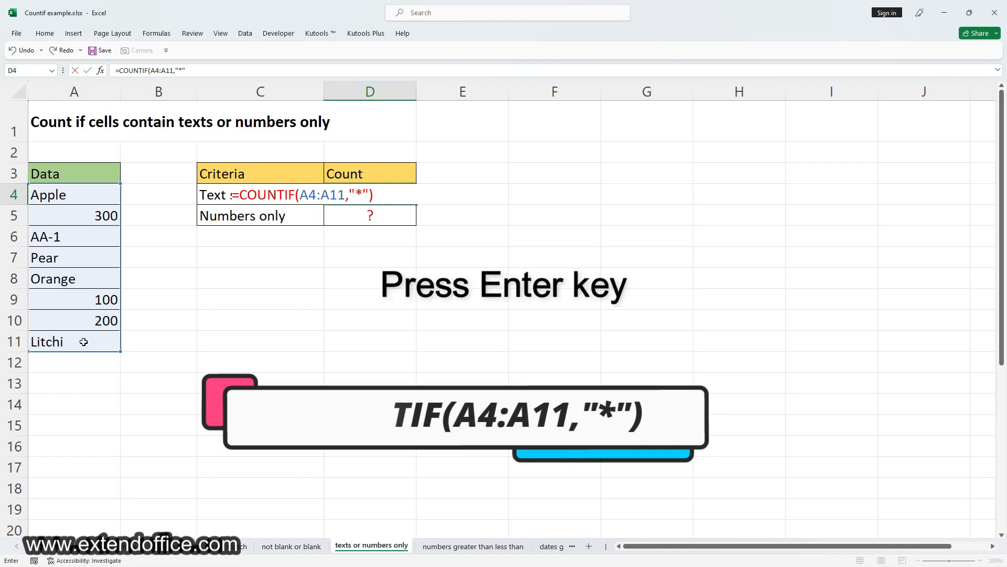
{"action": "key", "text": "Return"}
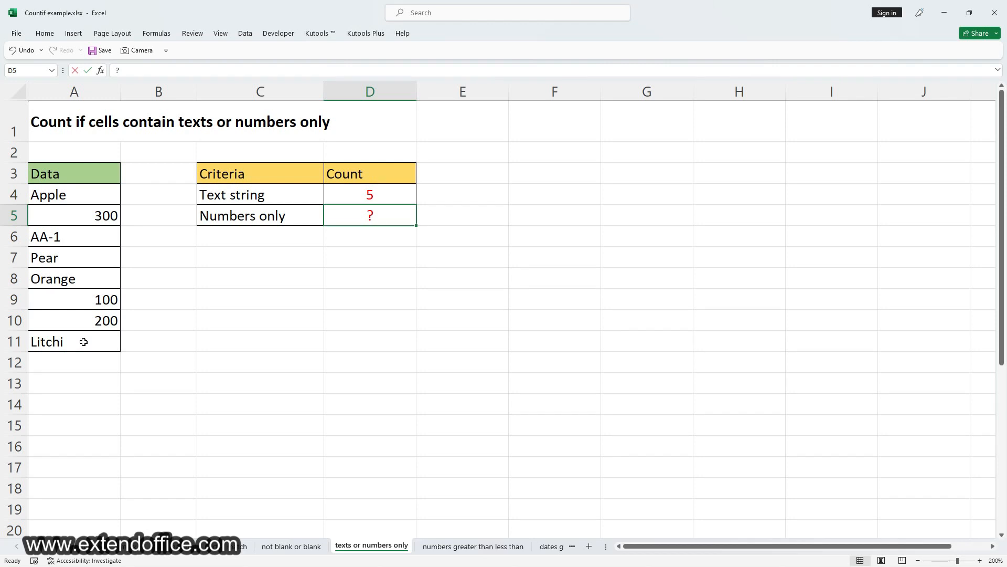
Step: Count the number-only cells in cell D5 with the formula =COUNTIF(A4:A11,"<>"&"*")
{"action": "type", "text": "="}
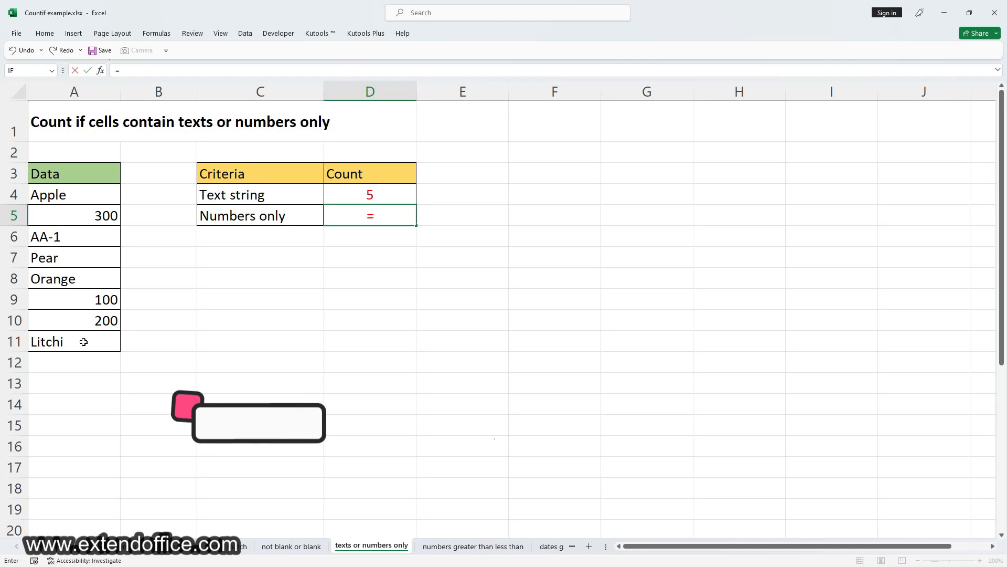
{"action": "type", "text": "COUNTIF("}
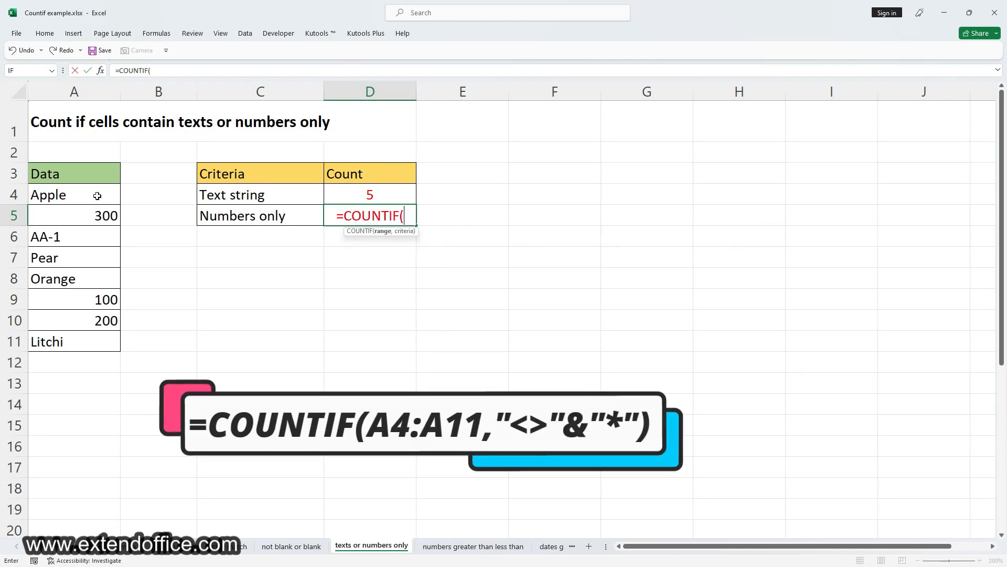
{"action": "left_click_drag", "start_coordinate": [97, 200], "coordinate": [89, 343]}
{"action": "type", "text": ","}
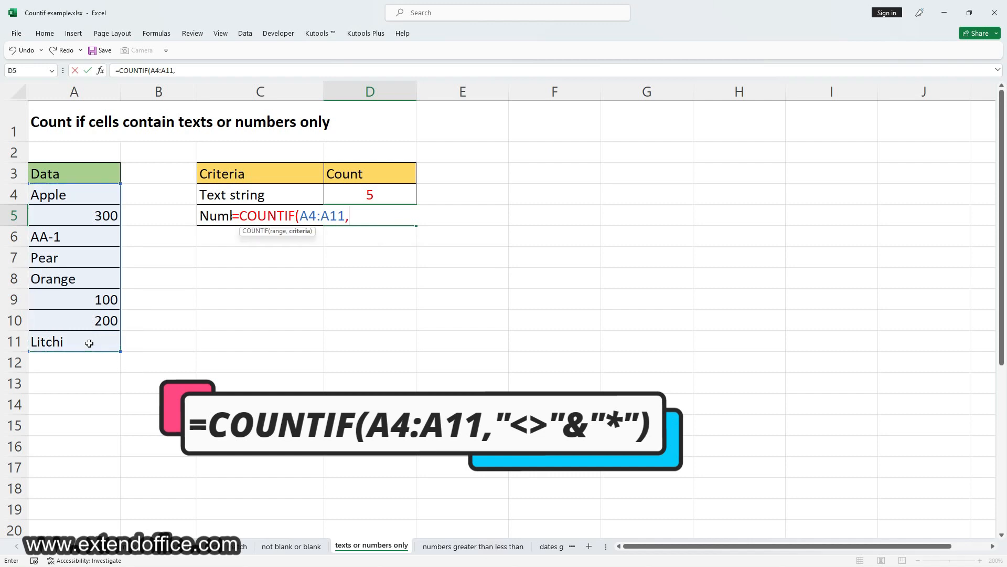
{"action": "type", "text": "\"<>\"&\"*\""}
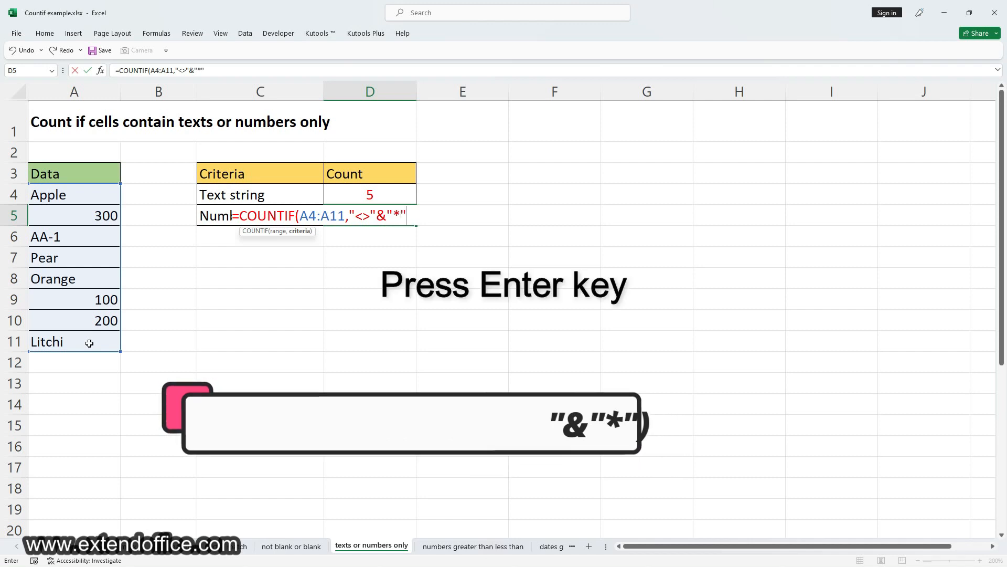
{"action": "type", "text": ")"}
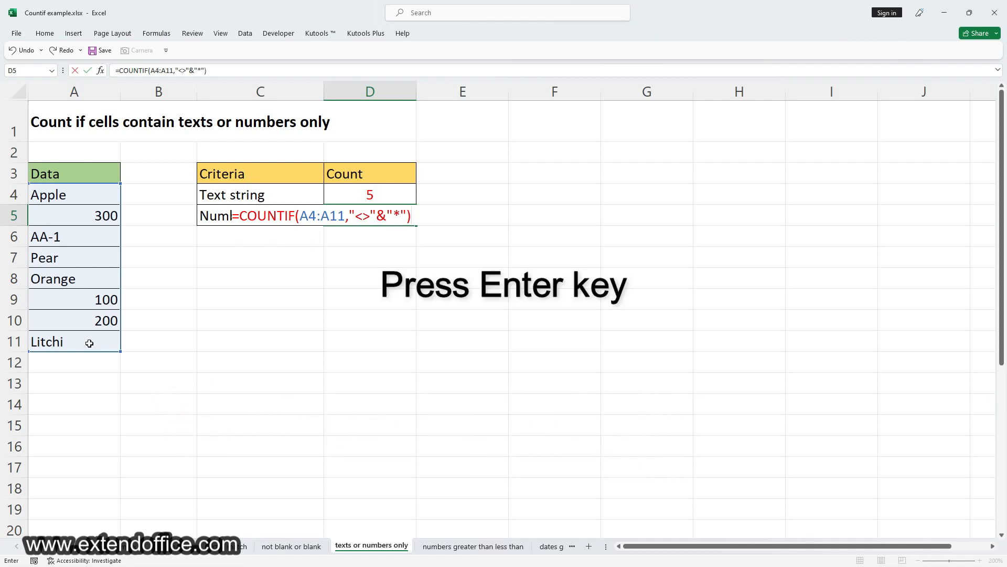
{"action": "key", "text": "Return"}
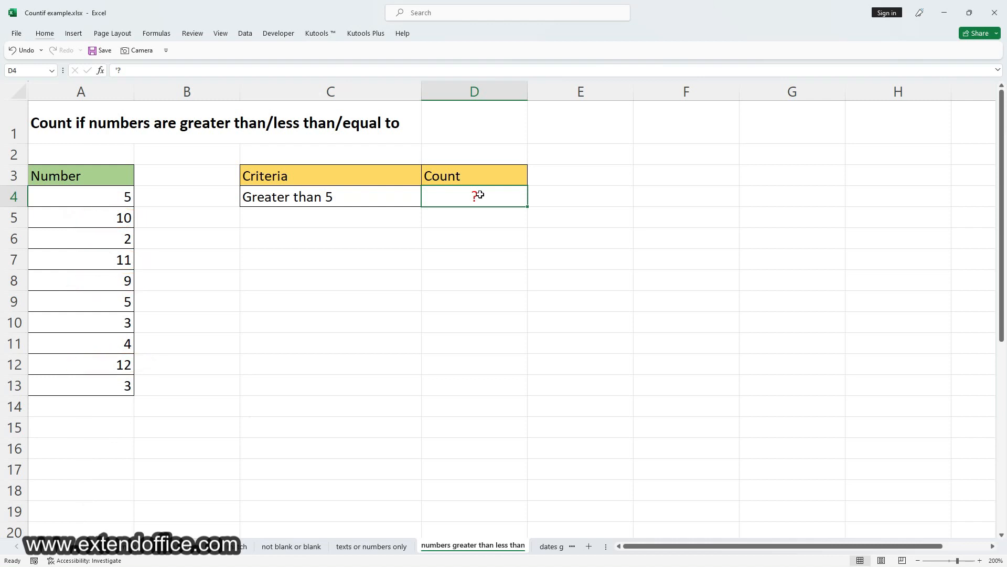
Step: Count the numbers greater than 5 in cell D4 with the formula =COUNTIF(A4:A13,">5")
{"action": "type", "text": "=COUN"}
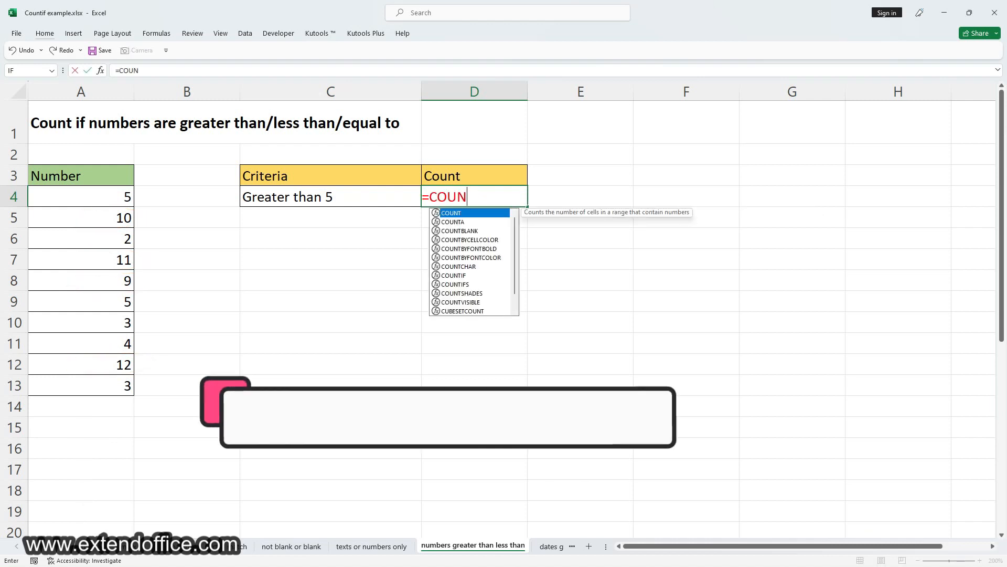
{"action": "type", "text": "TIF("}
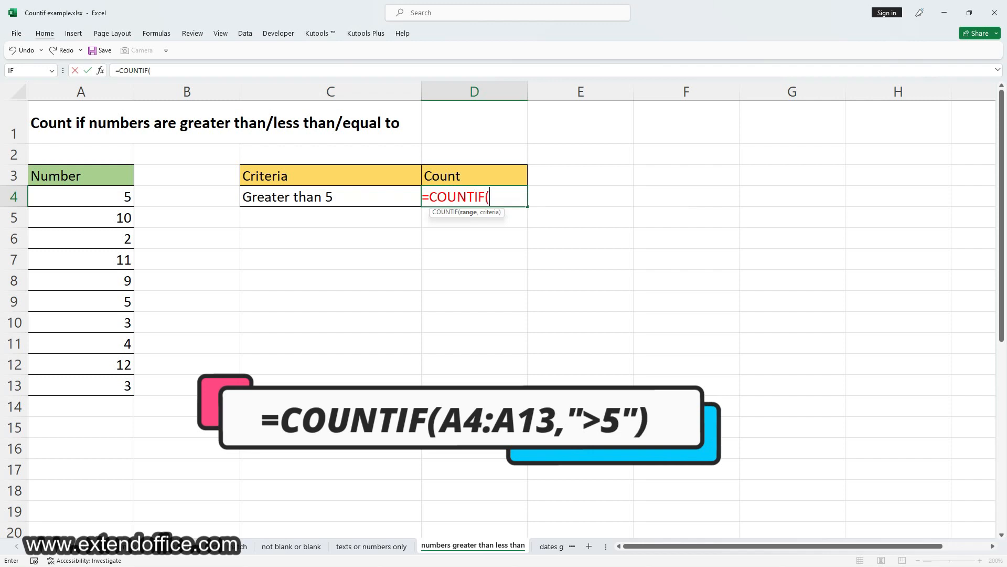
{"action": "left_click", "coordinate": [113, 202]}
{"action": "left_click_drag", "start_coordinate": [110, 226], "coordinate": [99, 380]}
{"action": "type", "text": ","}
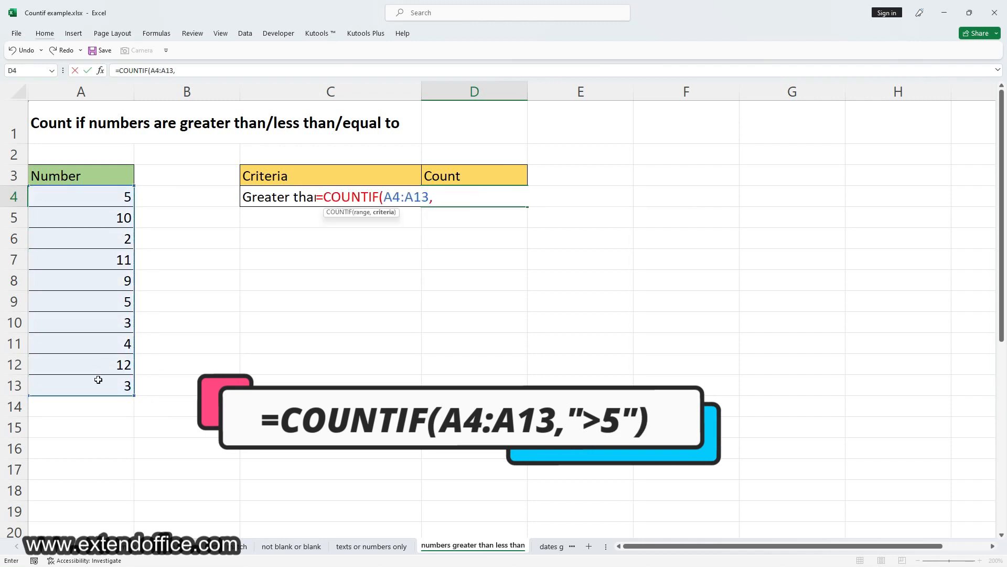
{"action": "type", "text": "\">5"}
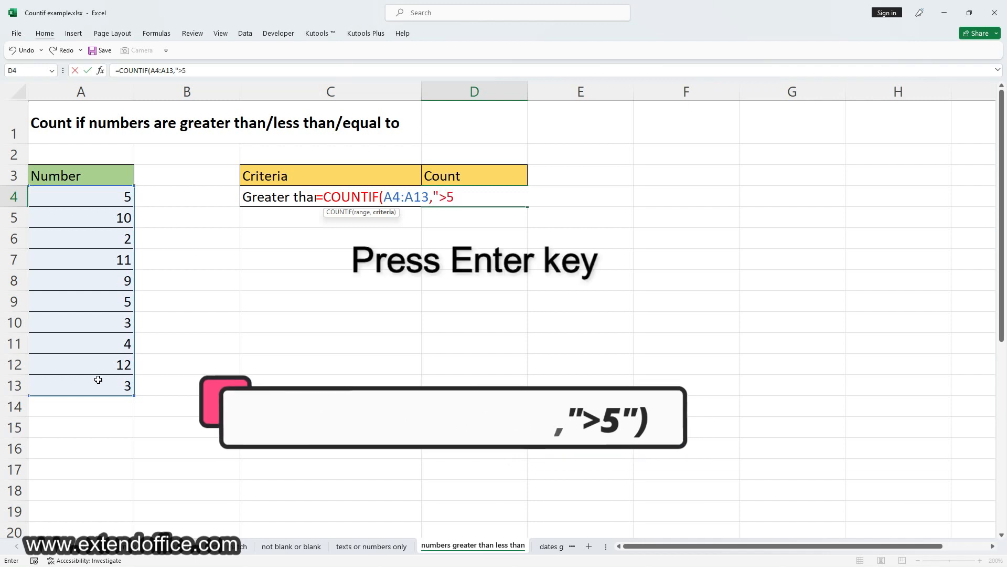
{"action": "type", "text": "\")"}
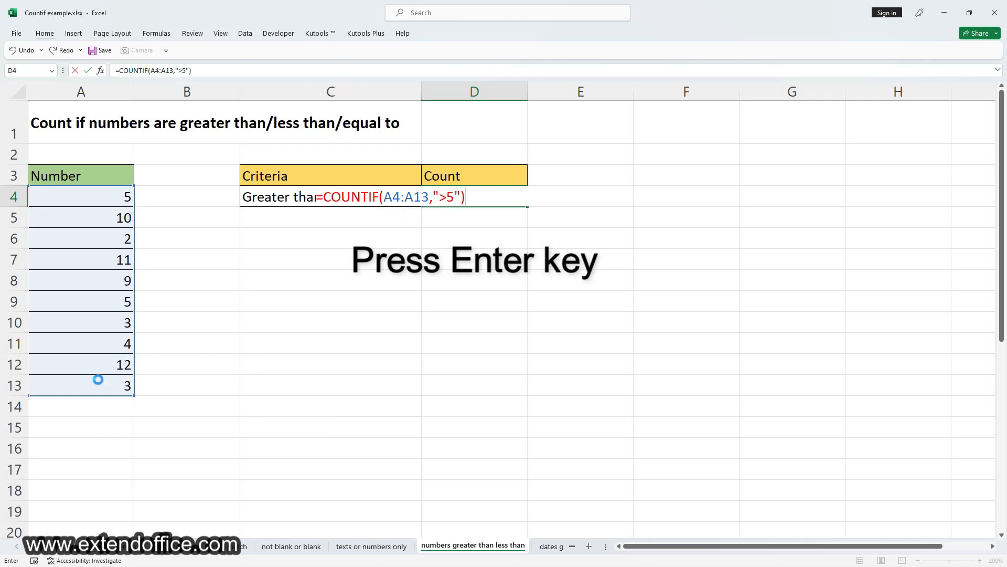
{"action": "key", "text": "Return"}
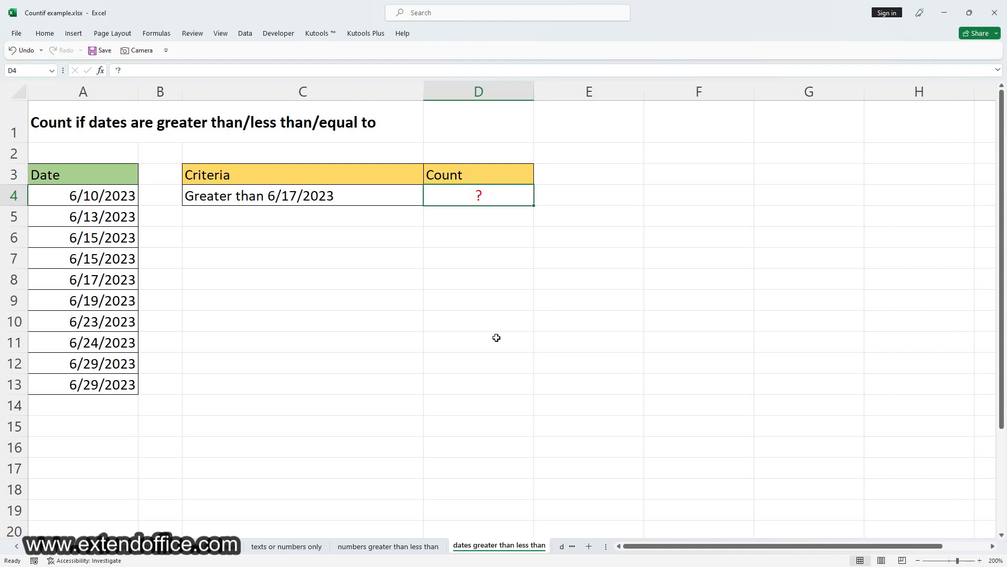
Step: Replace the placeholder in cell D4 with =COUNTIF(A4:A13,">6/17/2023") to count the dates after 6/17/2023
{"action": "key", "text": "F2"}
{"action": "key", "text": "BackSpace"}
{"action": "key", "text": "BackSpace"}
{"action": "type", "text": "="}
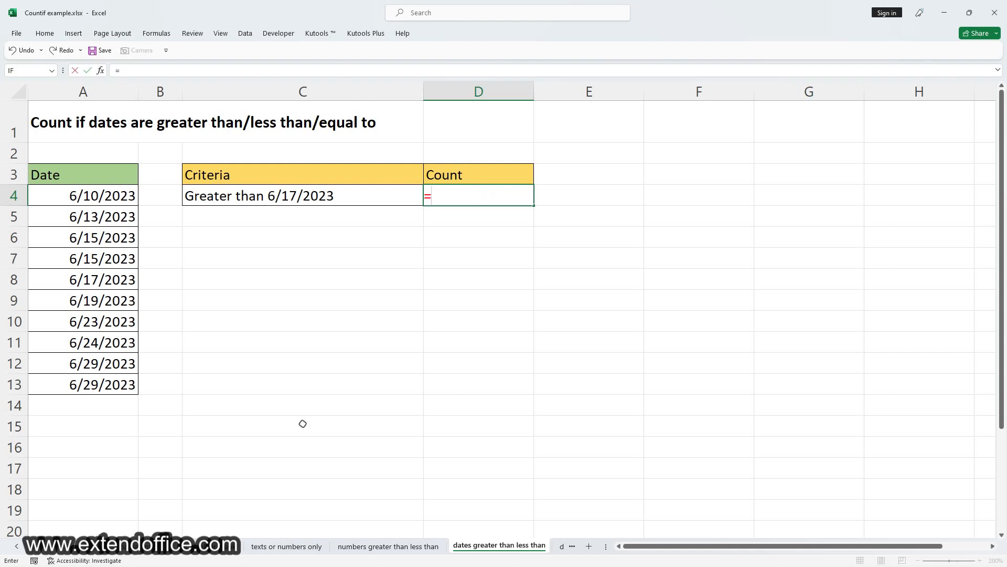
{"action": "type", "text": "COUNTIF("}
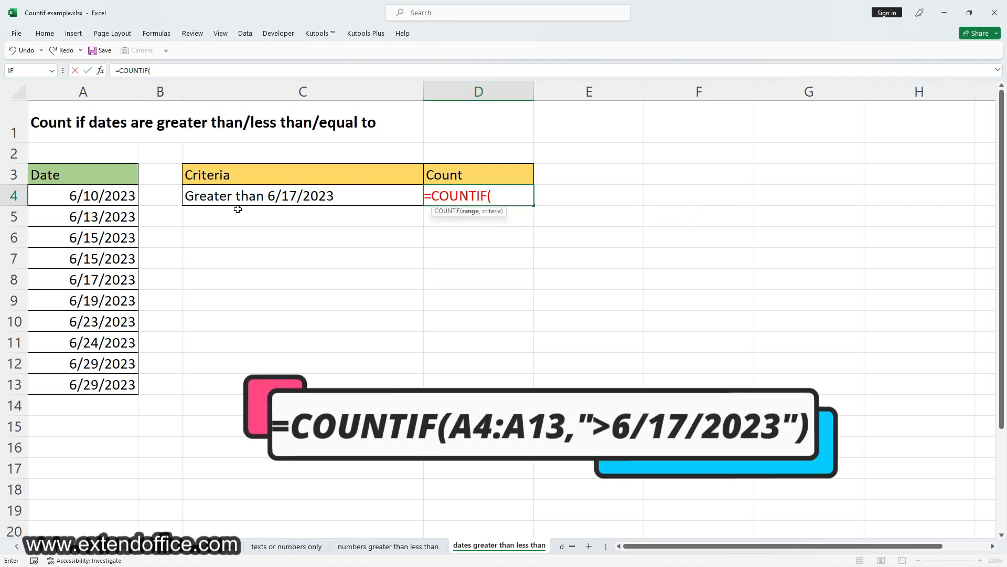
{"action": "left_click_drag", "start_coordinate": [115, 197], "coordinate": [95, 388]}
{"action": "type", "text": ",\">"}
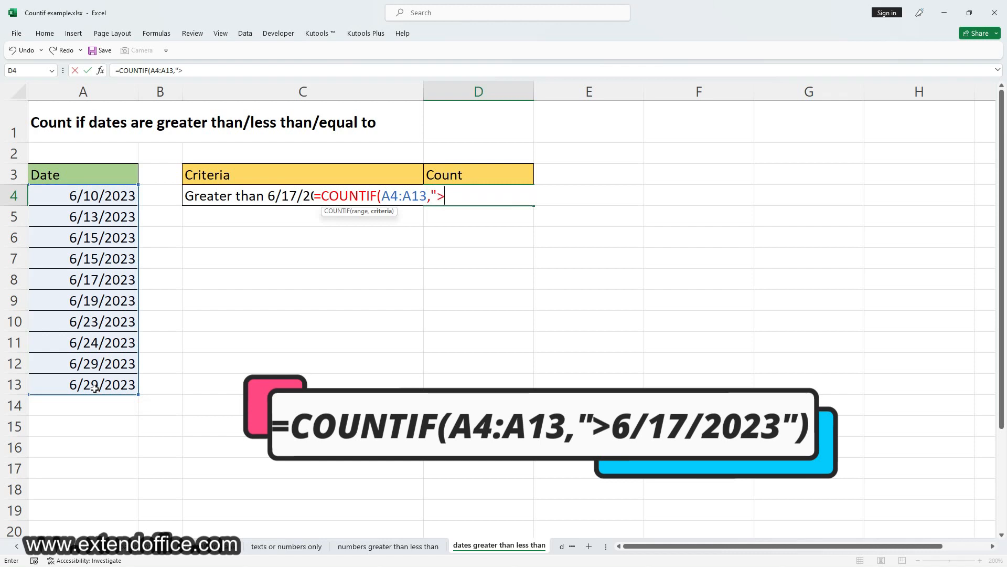
{"action": "type", "text": "6/17/2023\")"}
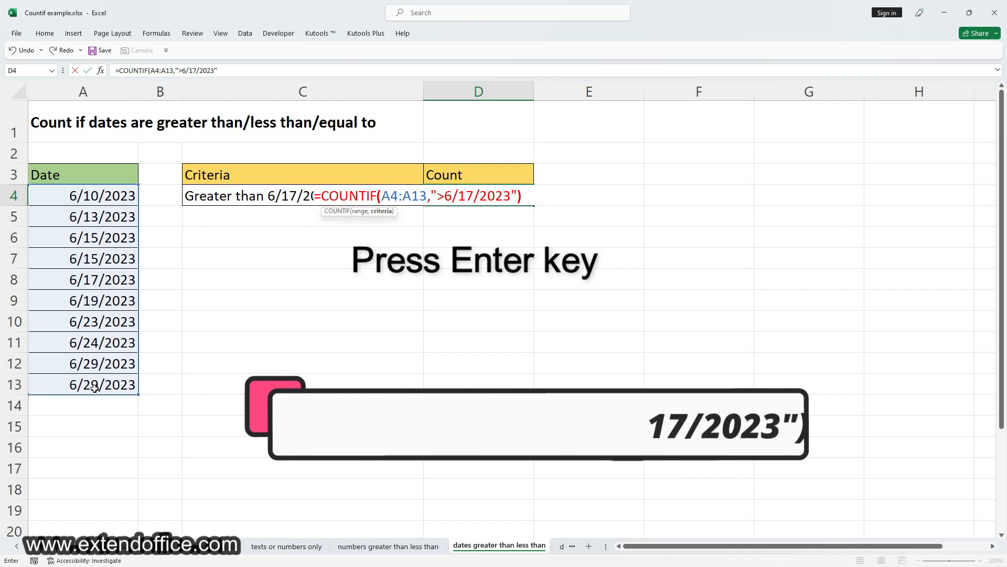
{"action": "key", "text": "Return"}
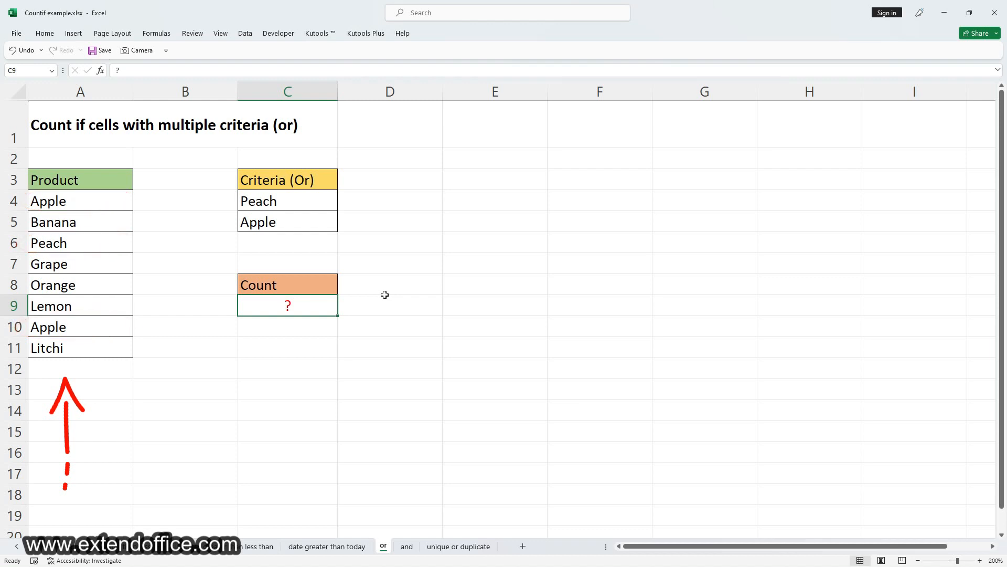
Step: Count the products that are Apple or Peach in cell C9 with the formula =COUNTIF(A4:A11,"Apple")+COUNTIF(A4:A11,"Peach")
{"action": "type", "text": "="}
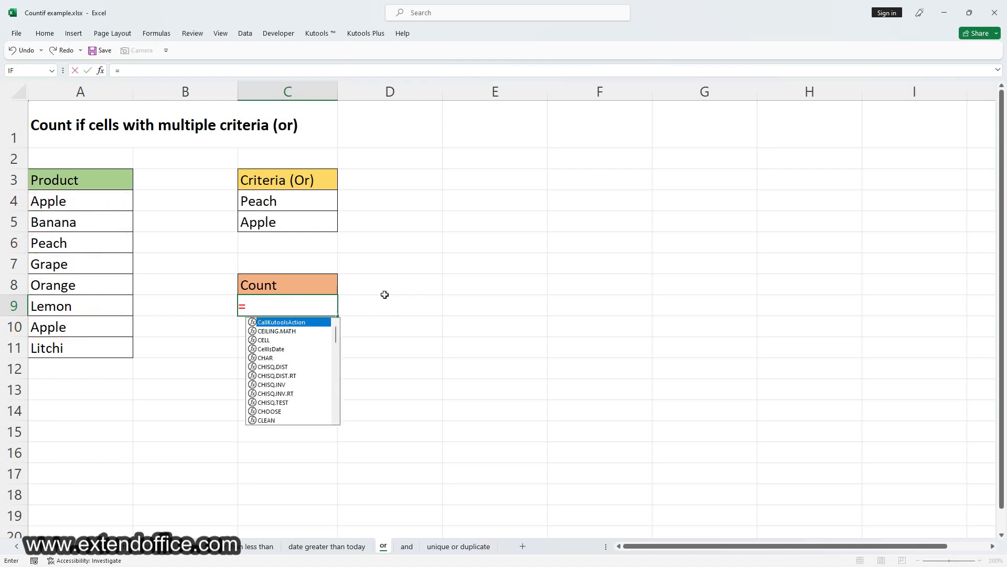
{"action": "type", "text": "COUNTIF("}
{"action": "left_click_drag", "start_coordinate": [104, 203], "coordinate": [93, 353]}
{"action": "type", "text": ","}
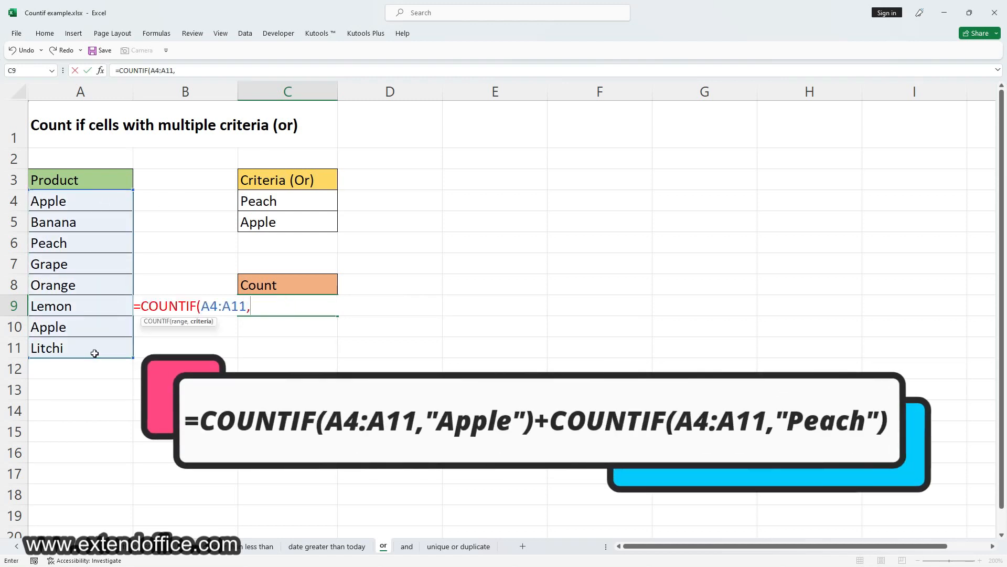
{"action": "type", "text": "\"Apple\")+COUNTIF("}
{"action": "left_click_drag", "start_coordinate": [84, 202], "coordinate": [82, 342]}
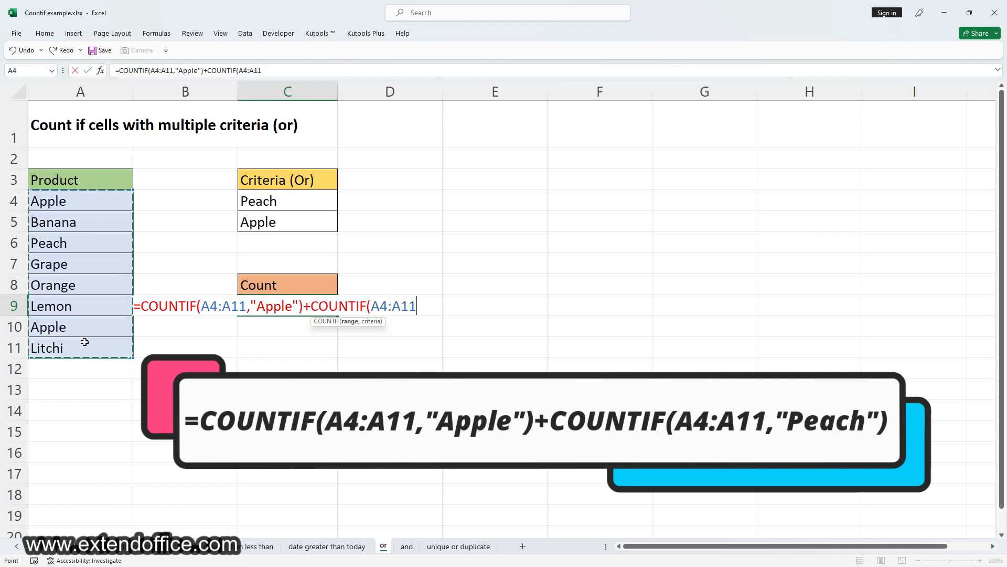
{"action": "type", "text": ",\"Peach\")"}
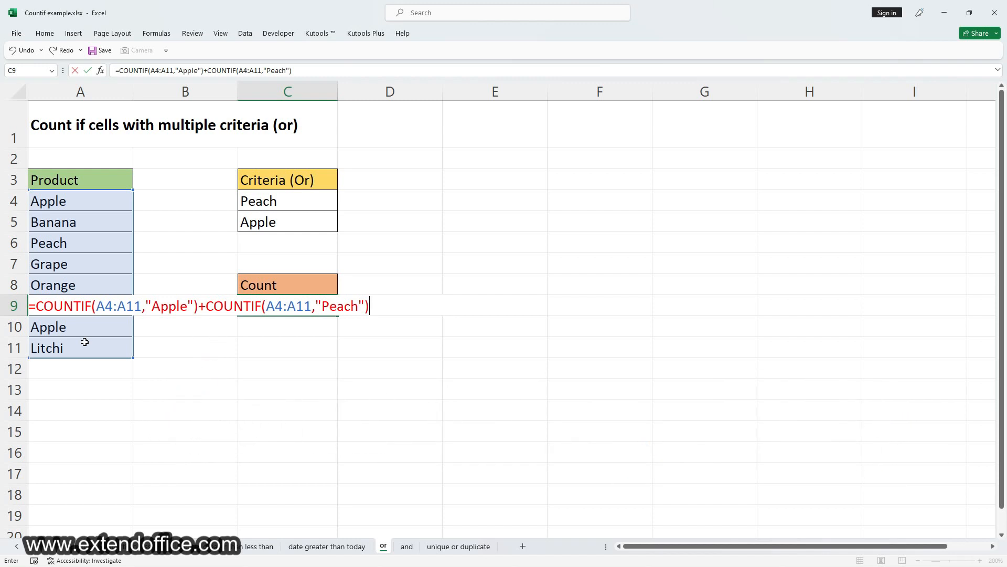
{"action": "key", "text": "Return"}
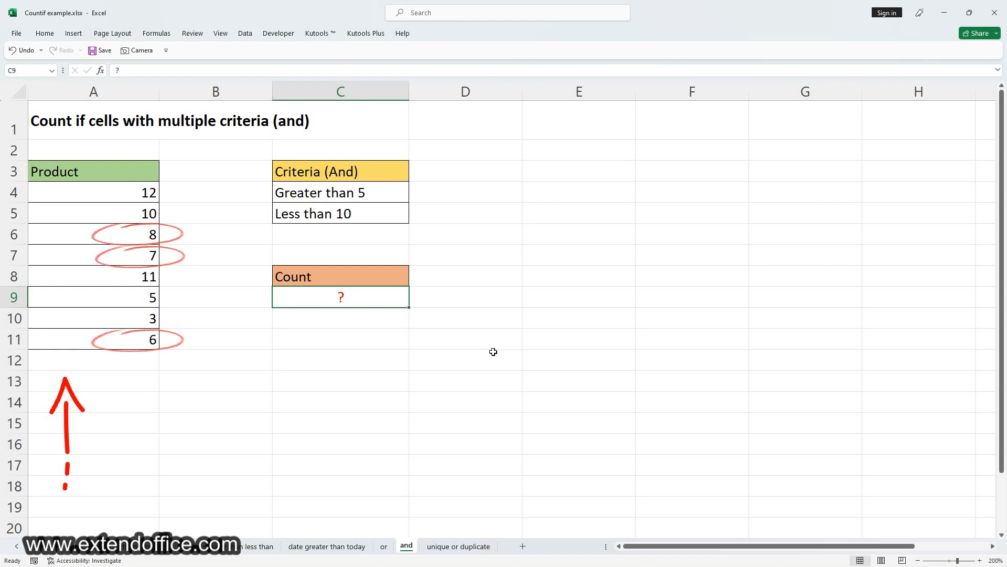
Step: Count the values greater than 5 and less than 10 in cell C9 with =COUNTIF(A4:A11,">5")-COUNTIF(A4:A11,">=10")
{"action": "type", "text": "=COUNTIF("}
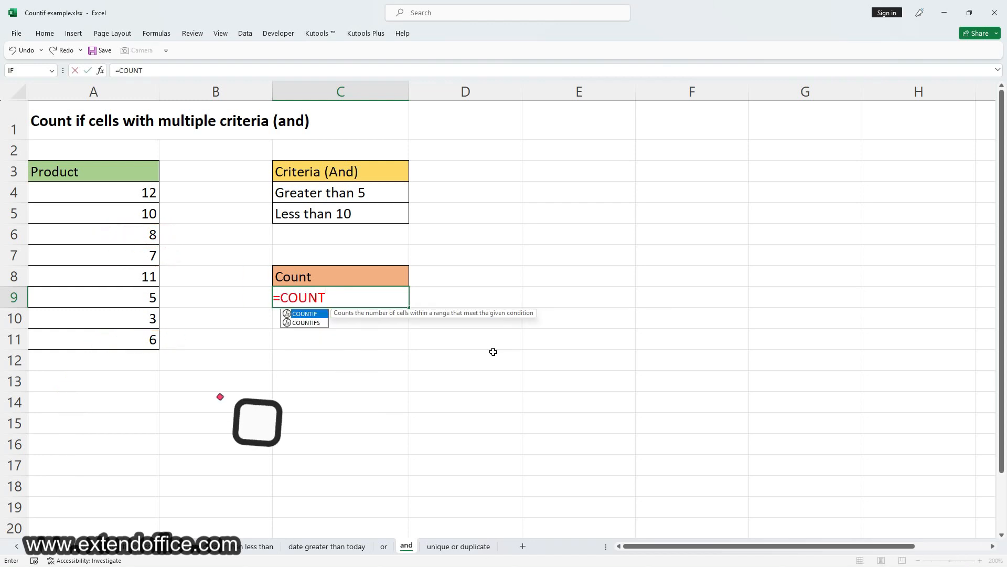
{"action": "left_click_drag", "start_coordinate": [127, 192], "coordinate": [126, 336]}
{"action": "type", "text": ",\">5\")-COUNTIF("}
{"action": "left_click_drag", "start_coordinate": [74, 192], "coordinate": [74, 331]}
{"action": "type", "text": ","}
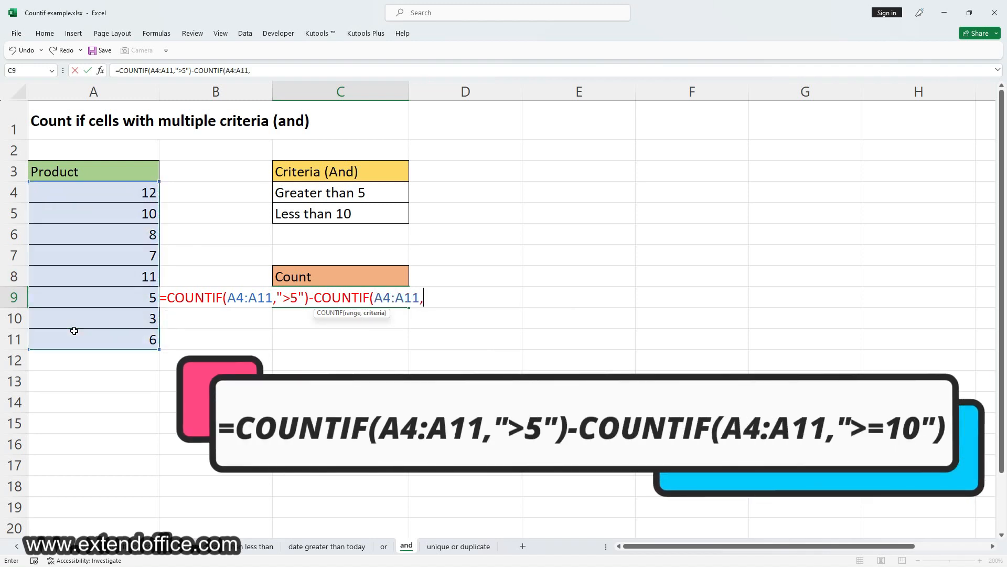
{"action": "type", "text": "\">=10\")"}
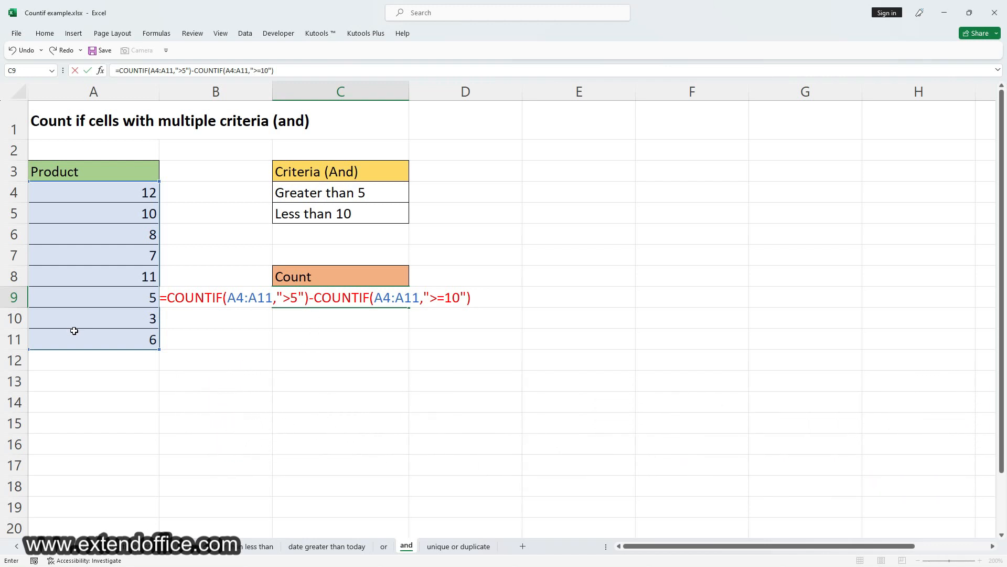
{"action": "key", "text": "Return"}
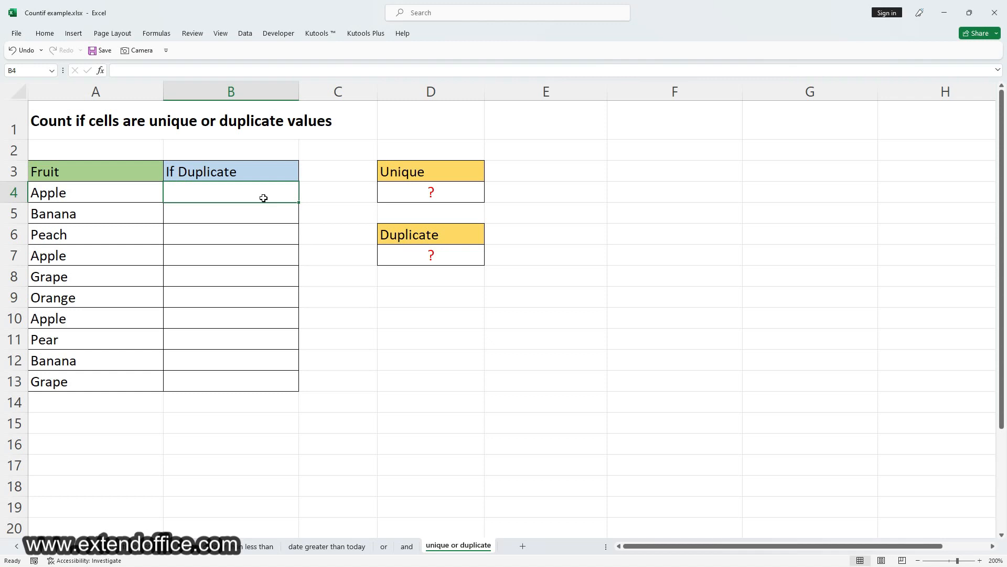
Step: Flag duplicate fruits with the formula =COUNTIF($A$4:$A$13,A4)>1 in cell B4 and fill it down through B13
{"action": "type", "text": "=COUNT"}
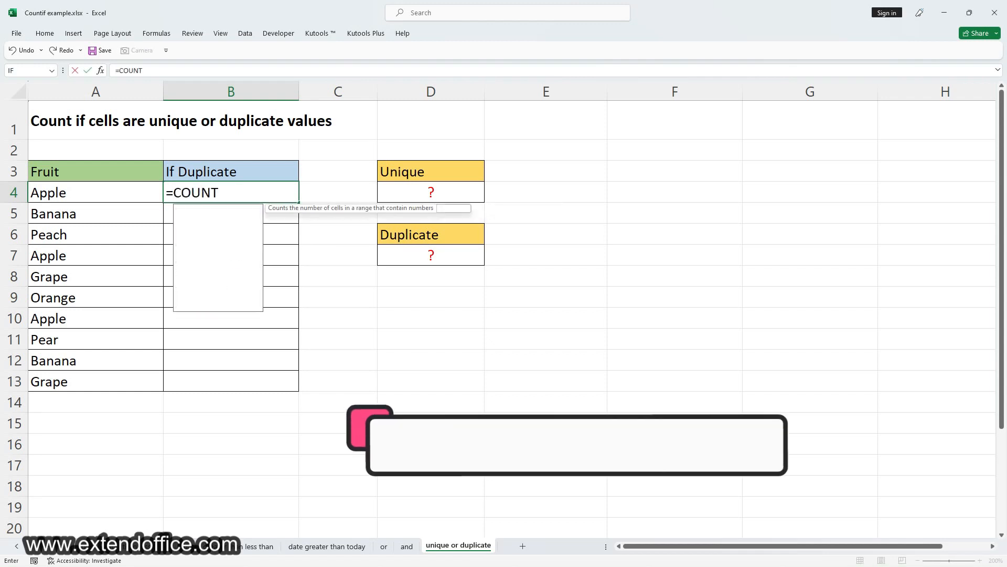
{"action": "type", "text": "IF("}
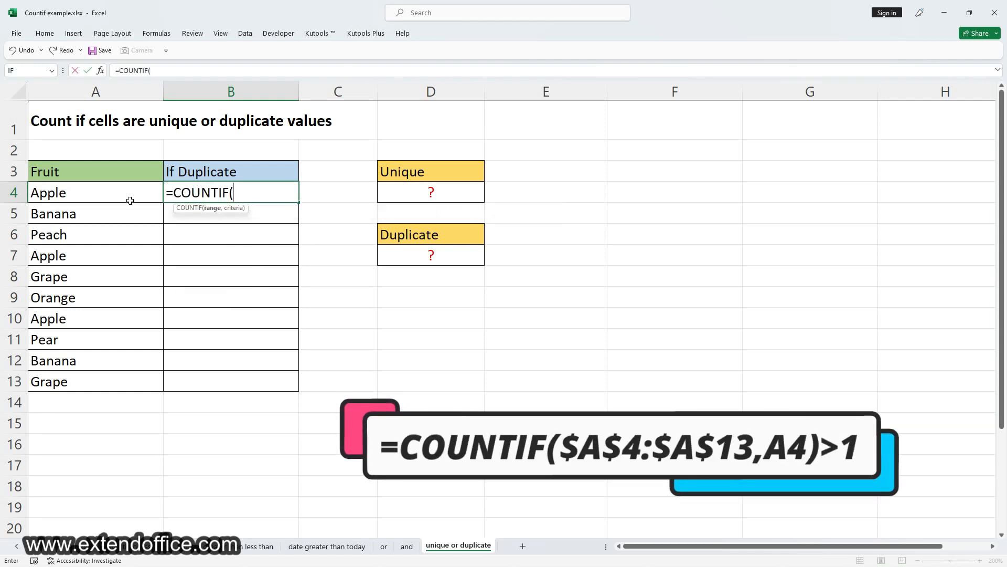
{"action": "left_click_drag", "start_coordinate": [130, 200], "coordinate": [124, 387]}
{"action": "key", "text": "F4"}
{"action": "type", "text": ","}
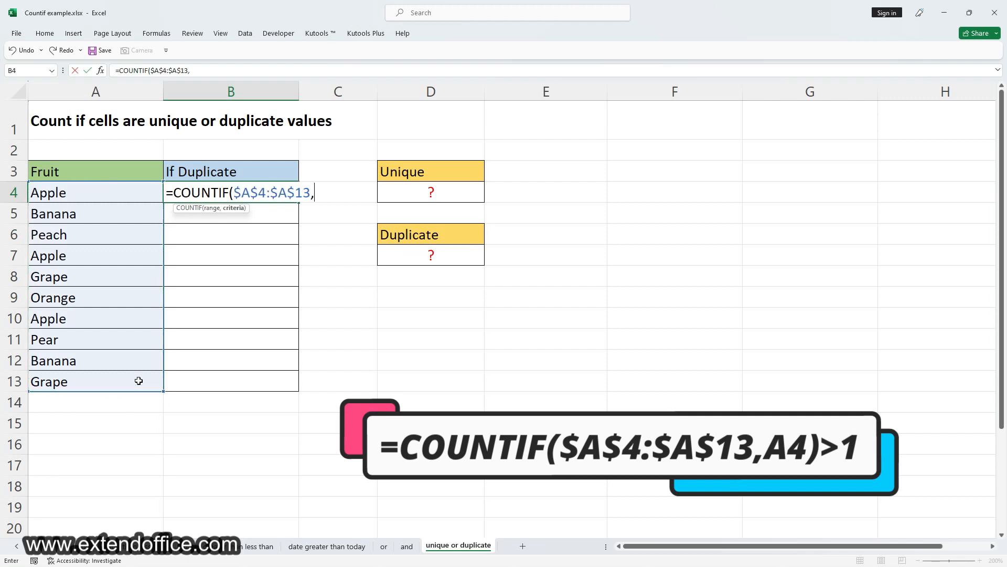
{"action": "left_click", "coordinate": [120, 193]}
{"action": "type", "text": ")>1"}
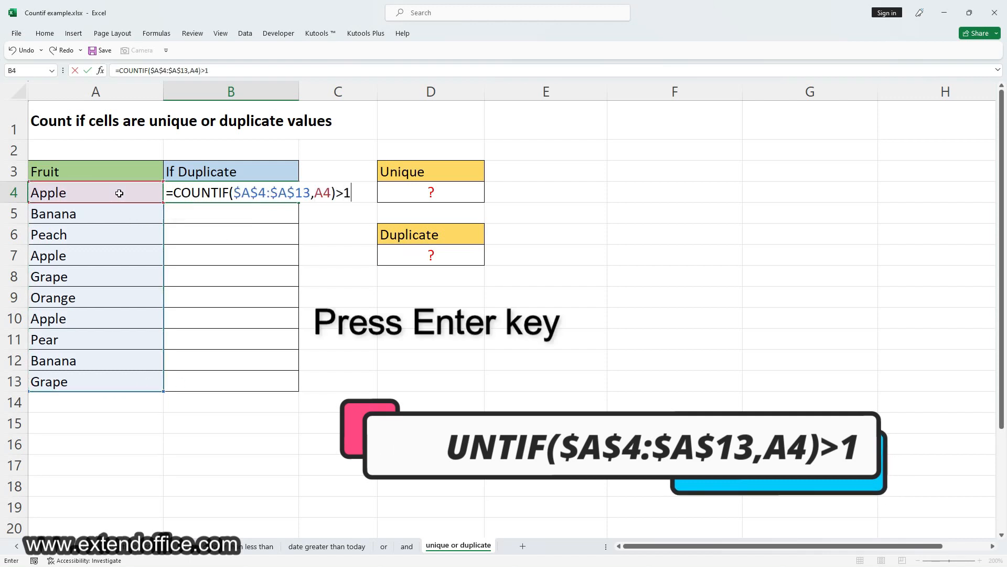
{"action": "key", "text": "Return"}
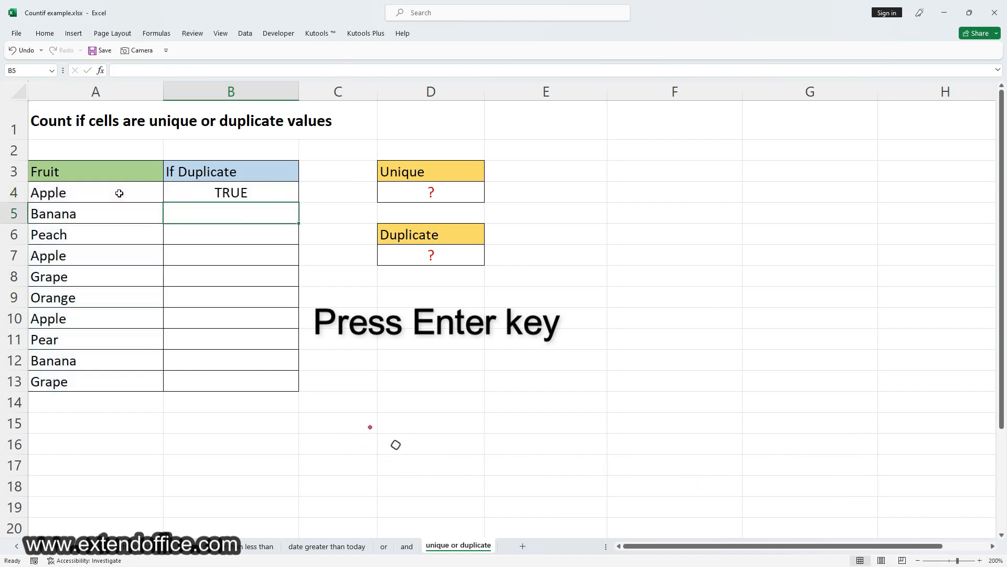
{"action": "left_click", "coordinate": [278, 193]}
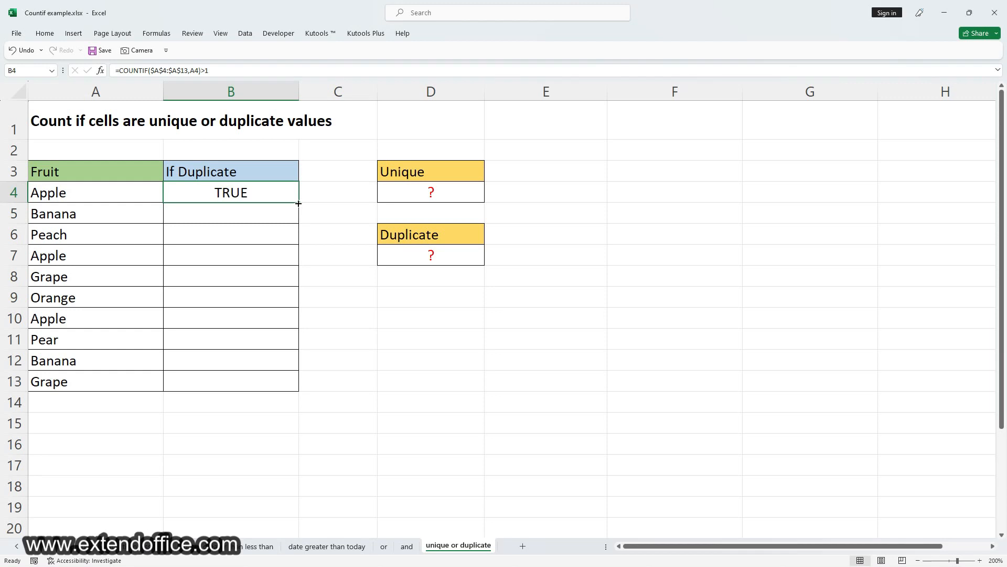
{"action": "double_click", "coordinate": [298, 204]}
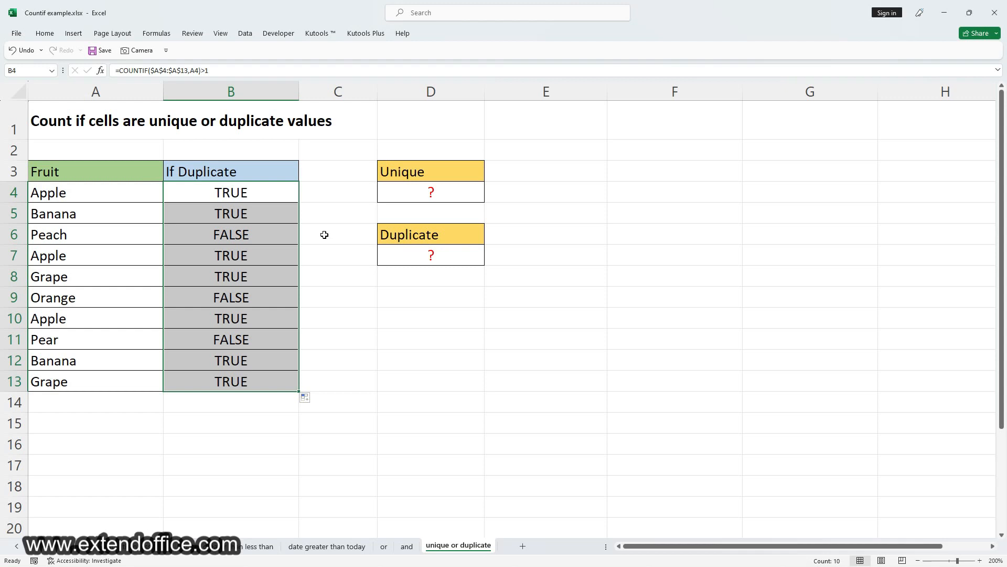
Step: Count the unique fruits in cell D4 with the formula =COUNTIF(B4:B13,"FALSE")
{"action": "left_click", "coordinate": [431, 192]}
{"action": "type", "text": "=COUN"}
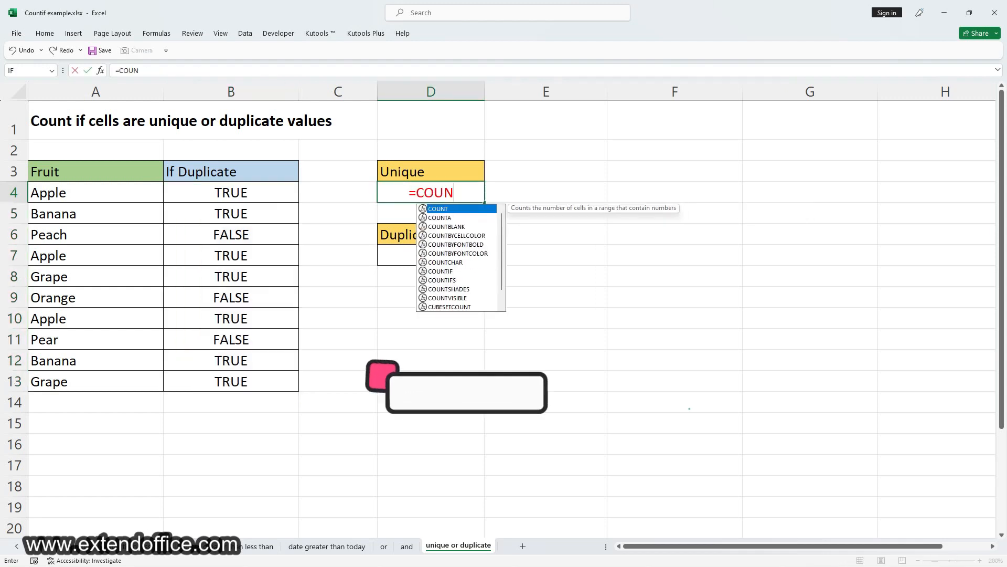
{"action": "type", "text": "TIF("}
{"action": "left_click_drag", "start_coordinate": [233, 195], "coordinate": [229, 372]}
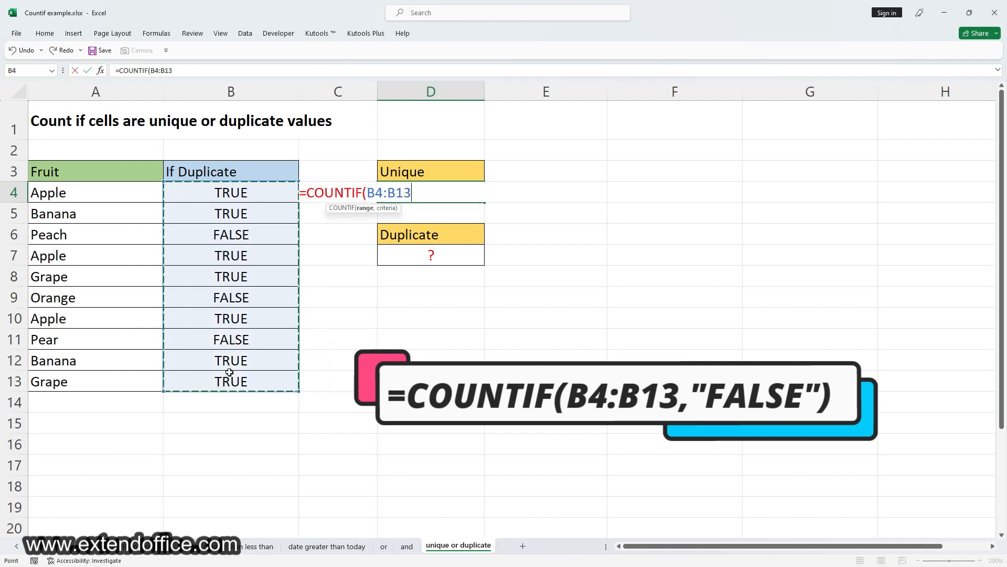
{"action": "type", "text": ","}
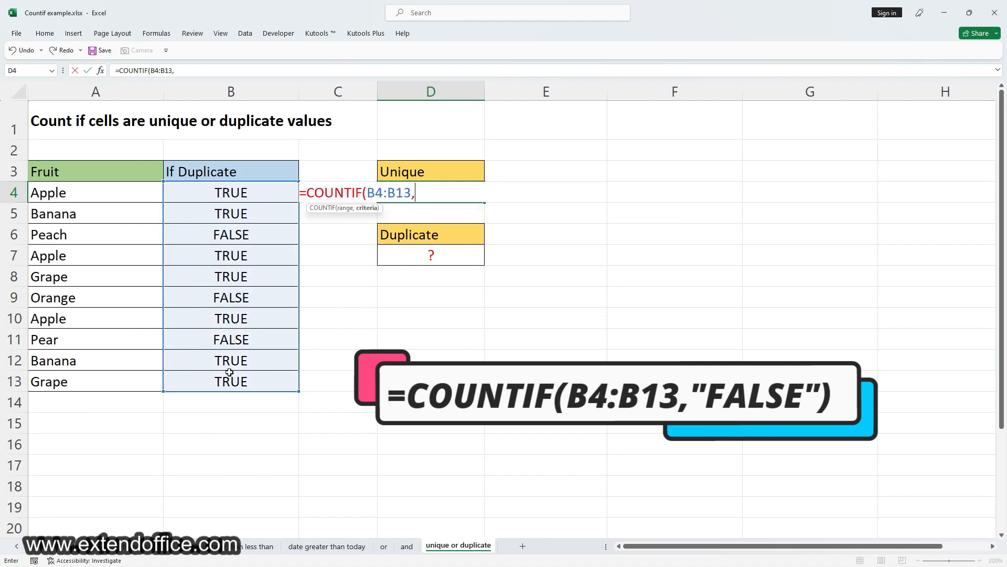
{"action": "type", "text": "\"FALSE\")"}
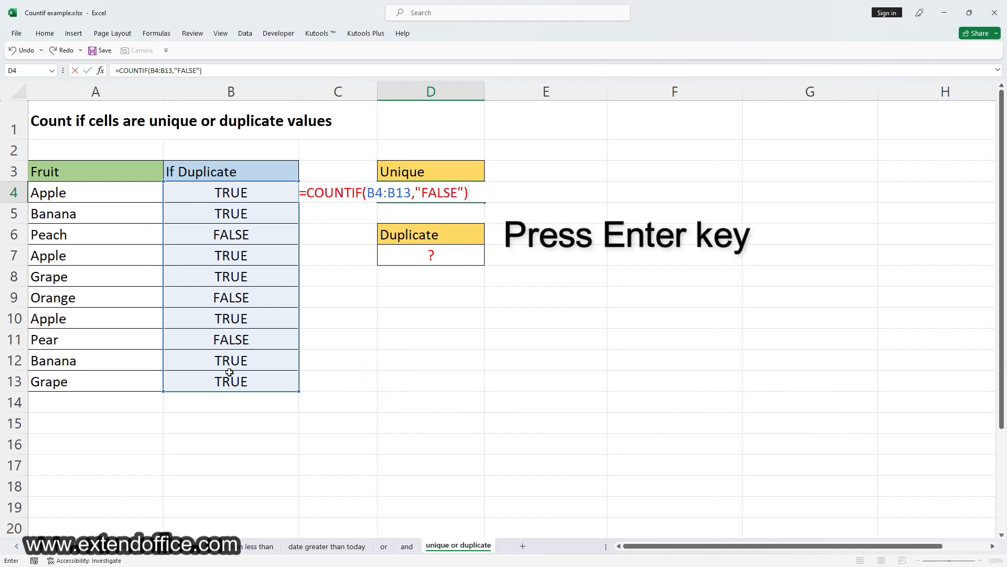
{"action": "key", "text": "Return"}
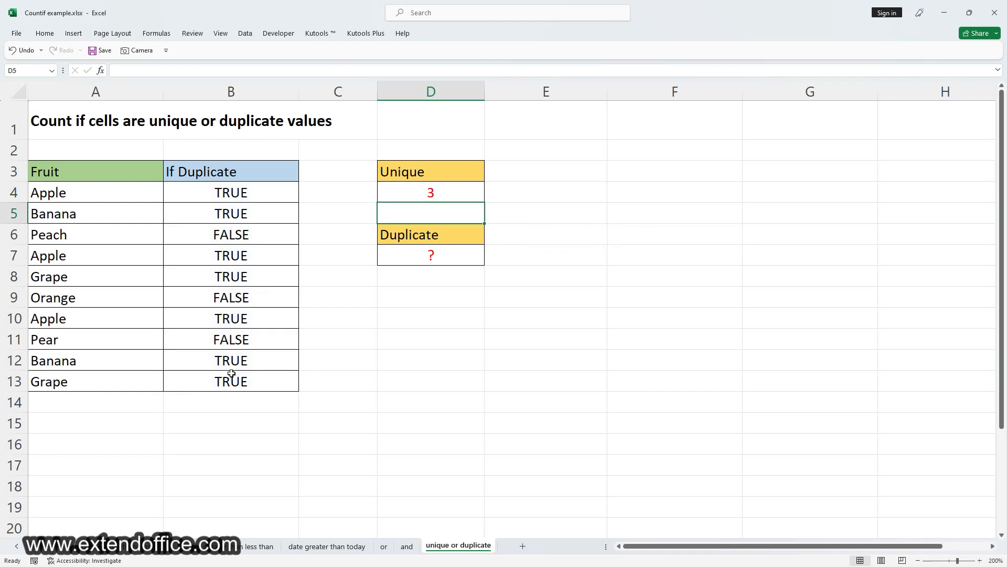
Step: Count the duplicate fruits in cell D7 with the formula =COUNTIF(B4:B13,"TRUE")
{"action": "left_click", "coordinate": [435, 256]}
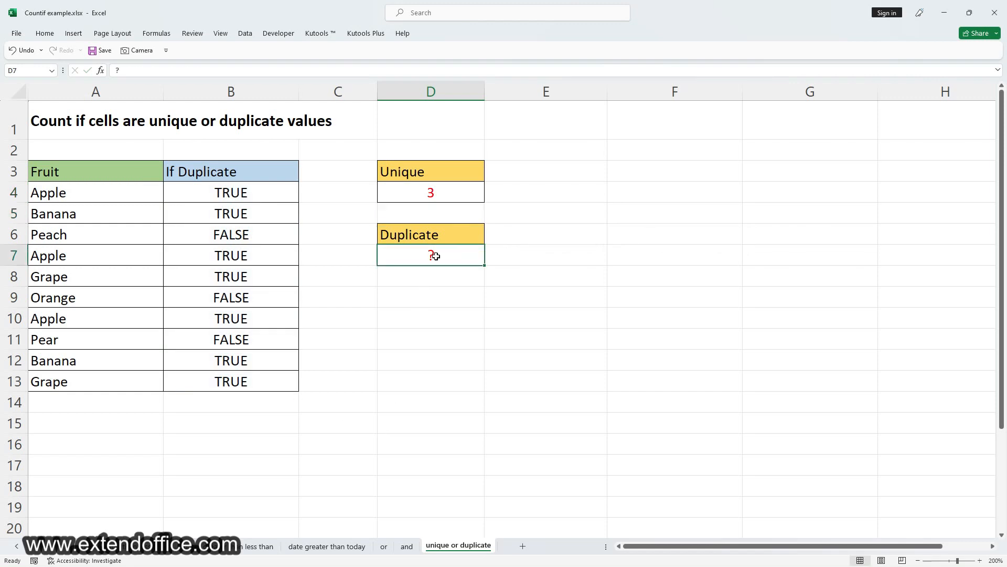
{"action": "type", "text": "="}
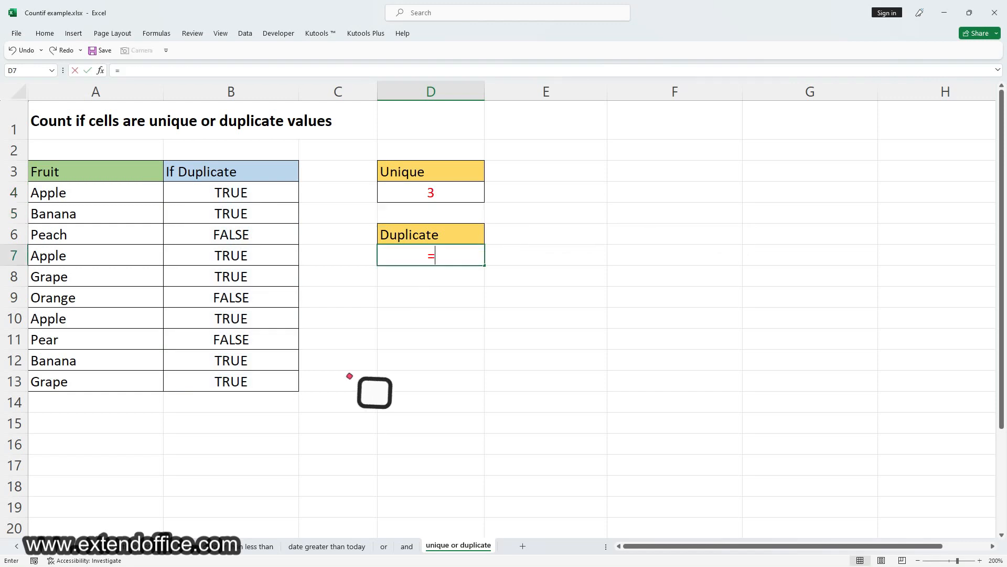
{"action": "type", "text": "COUNTIF("}
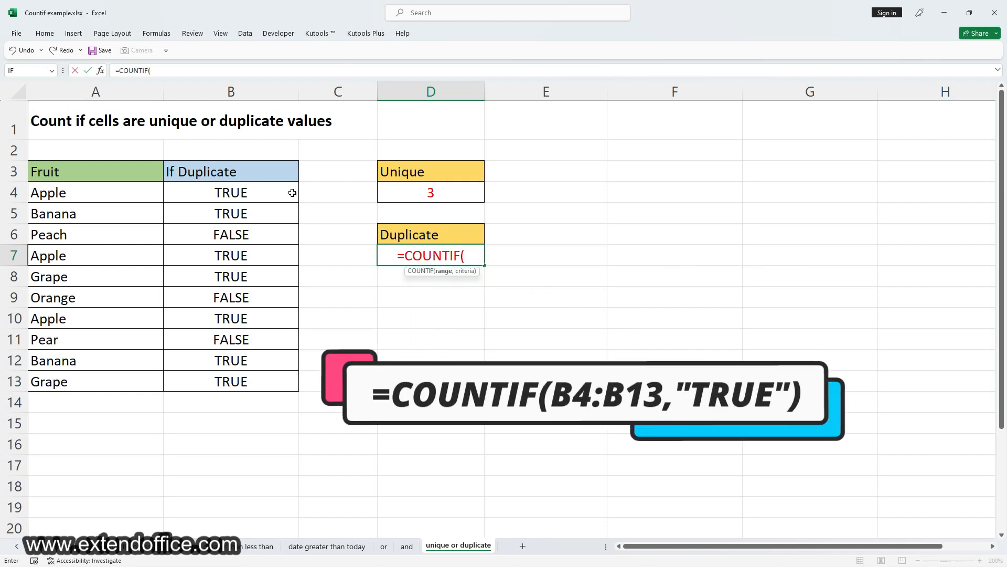
{"action": "left_click_drag", "start_coordinate": [292, 193], "coordinate": [263, 376]}
{"action": "type", "text": ",\"T"}
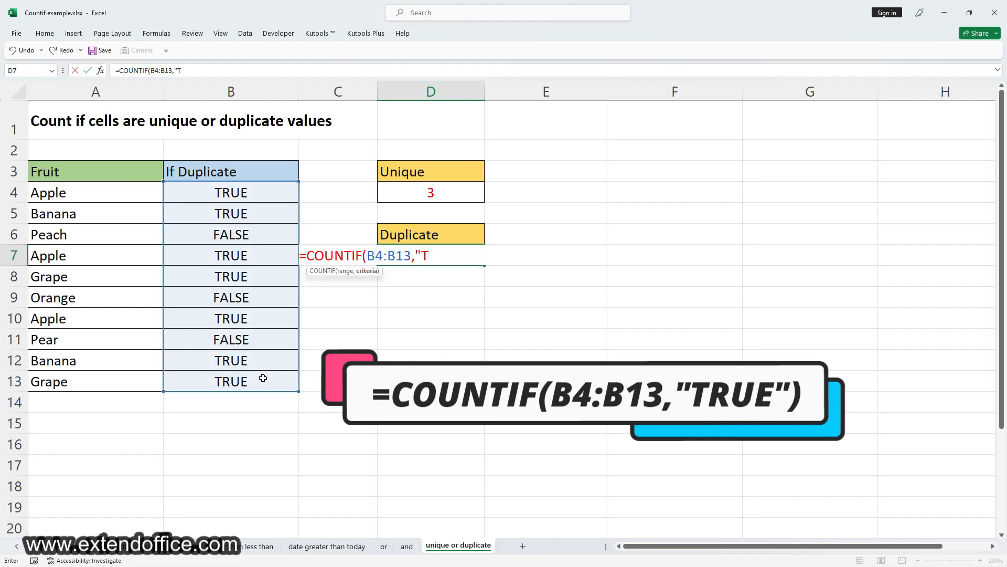
{"action": "type", "text": "RUE\")"}
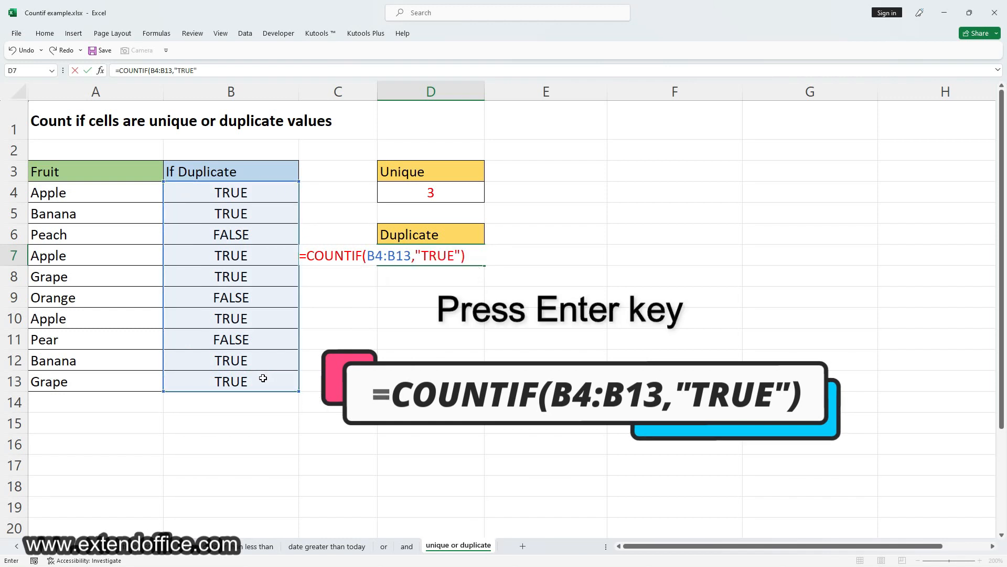
{"action": "key", "text": "Return"}
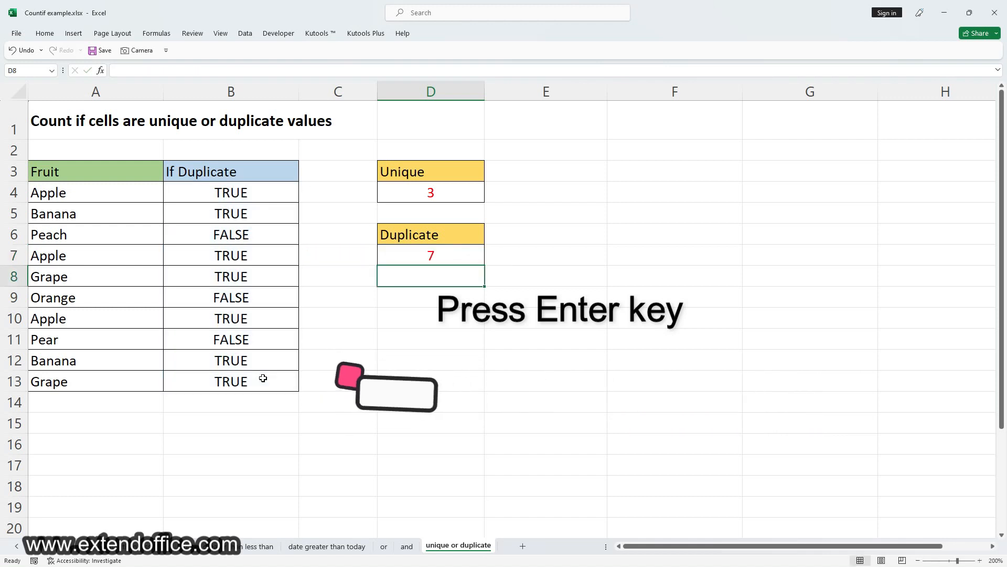